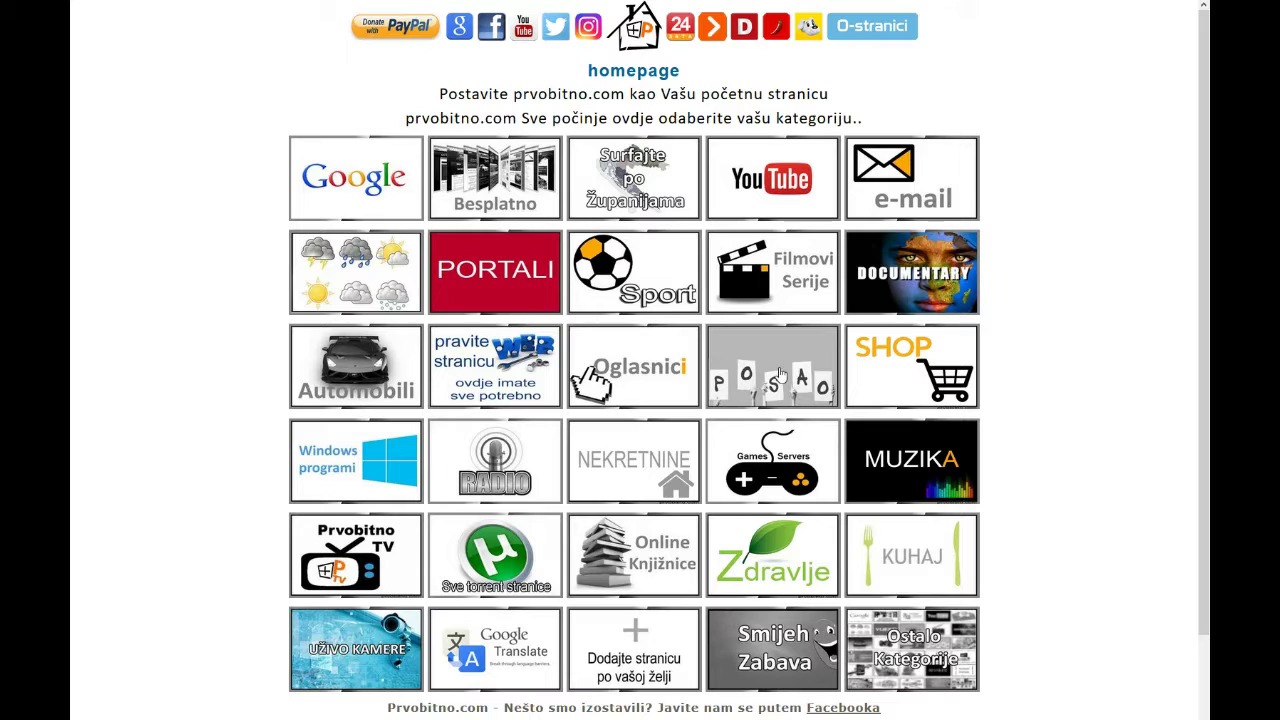
- Open the YouTuber tools page (Alati za YouTube-re) from the Ostale kategorije section of prvobitno.com
left_click(922, 658)
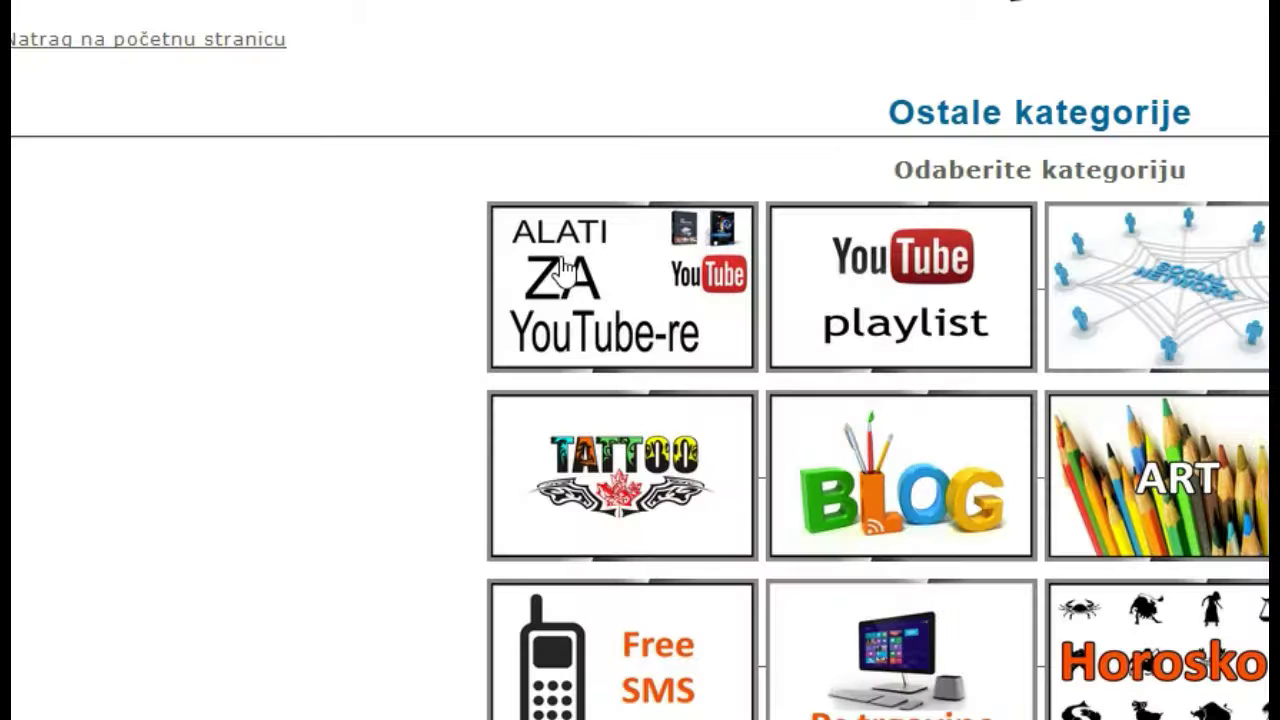
left_click(643, 283)
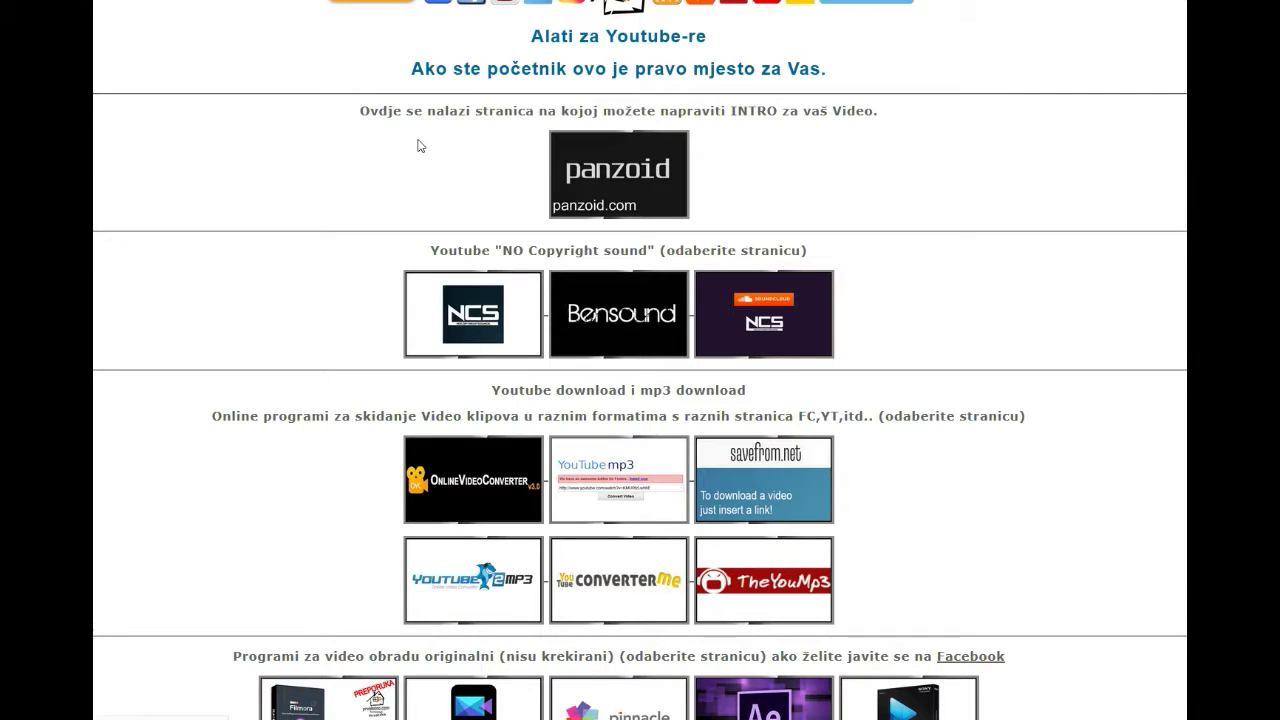
- Look through the page's intro maker, no-copyright sound, download, video editing, screen recording and file conversion sections
left_click_drag(381, 111, 741, 111)
left_click(691, 118)
scroll(400, 238, "down", 1)
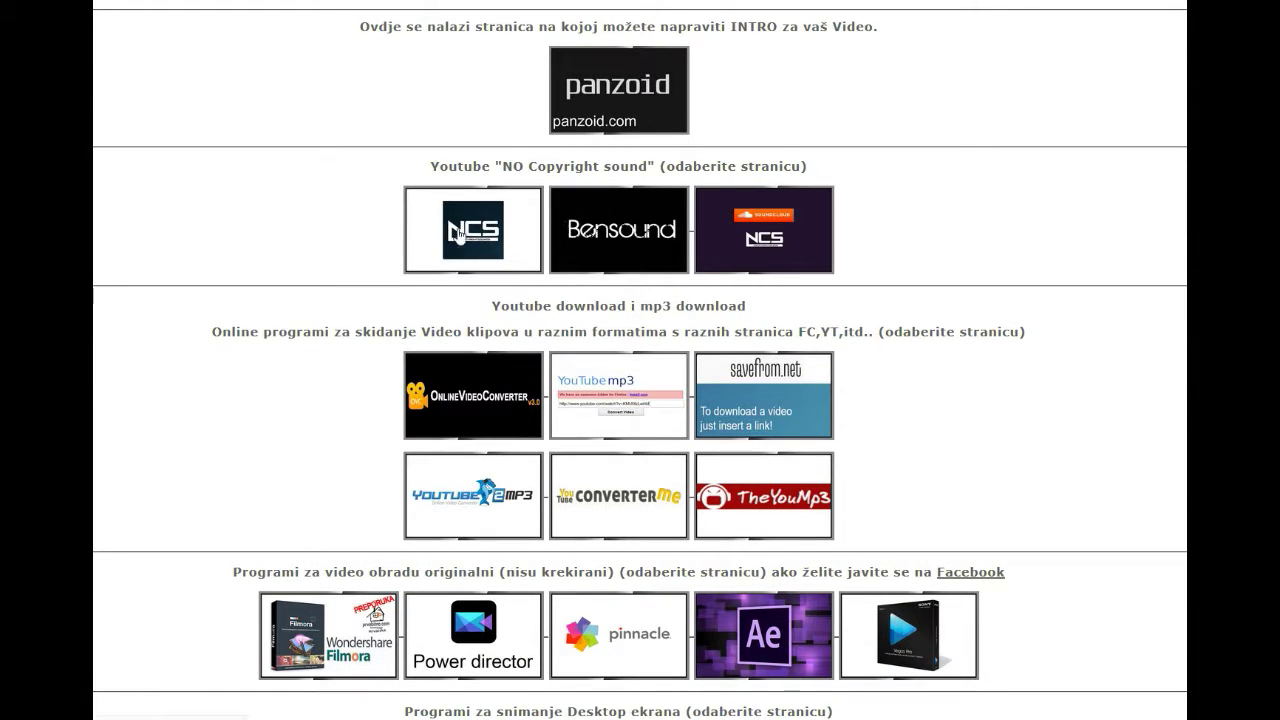
scroll(321, 235, "down", 2)
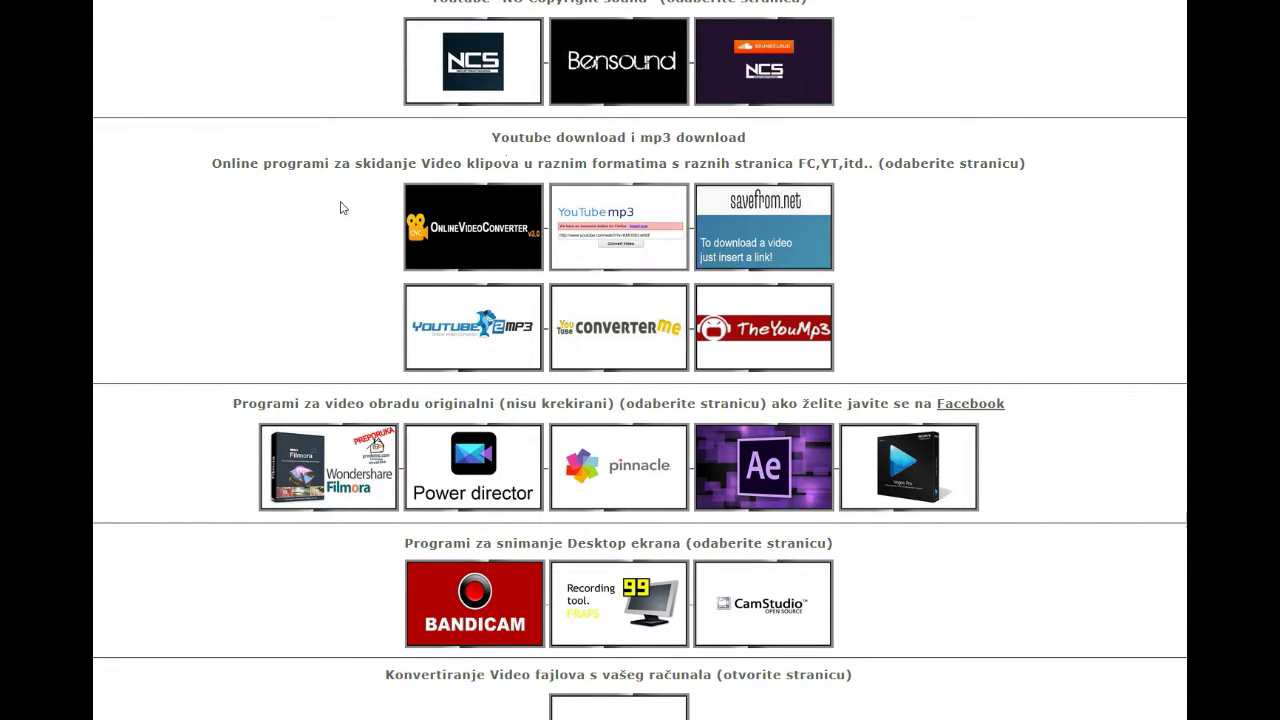
scroll(340, 207, "down", 1)
left_click_drag(280, 318, 766, 318)
left_click(770, 318)
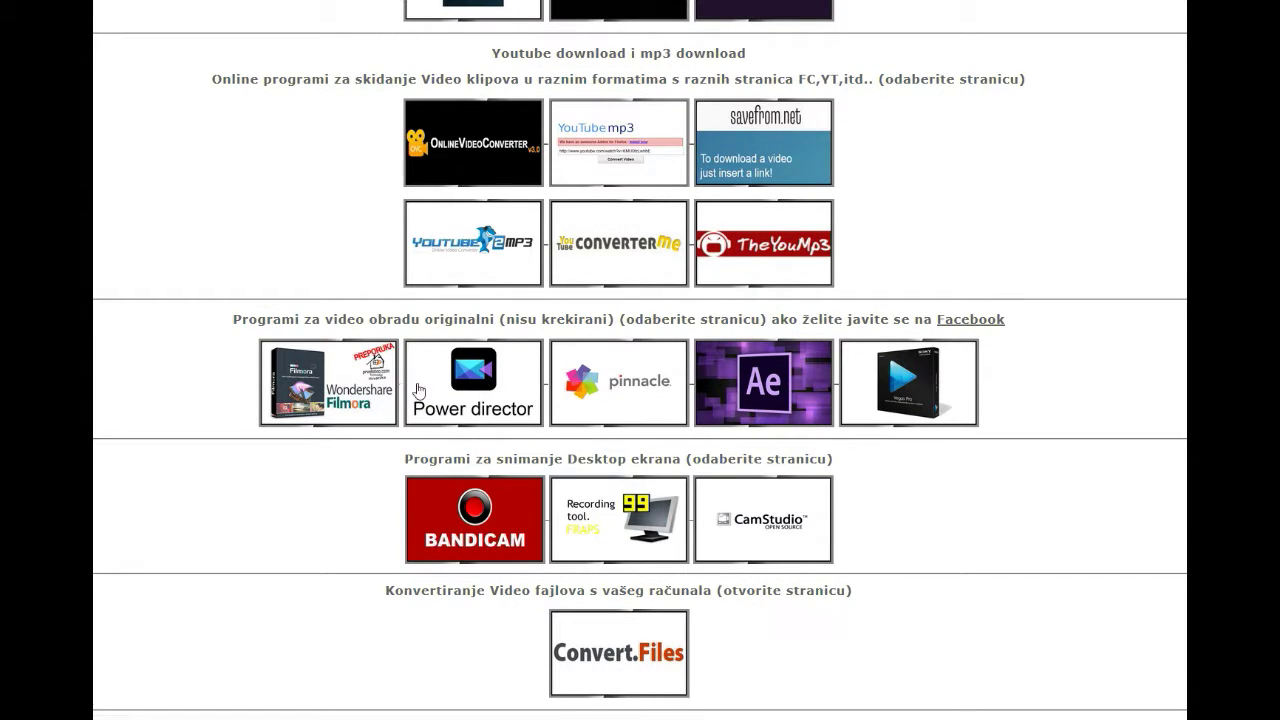
scroll(420, 388, "down", 2)
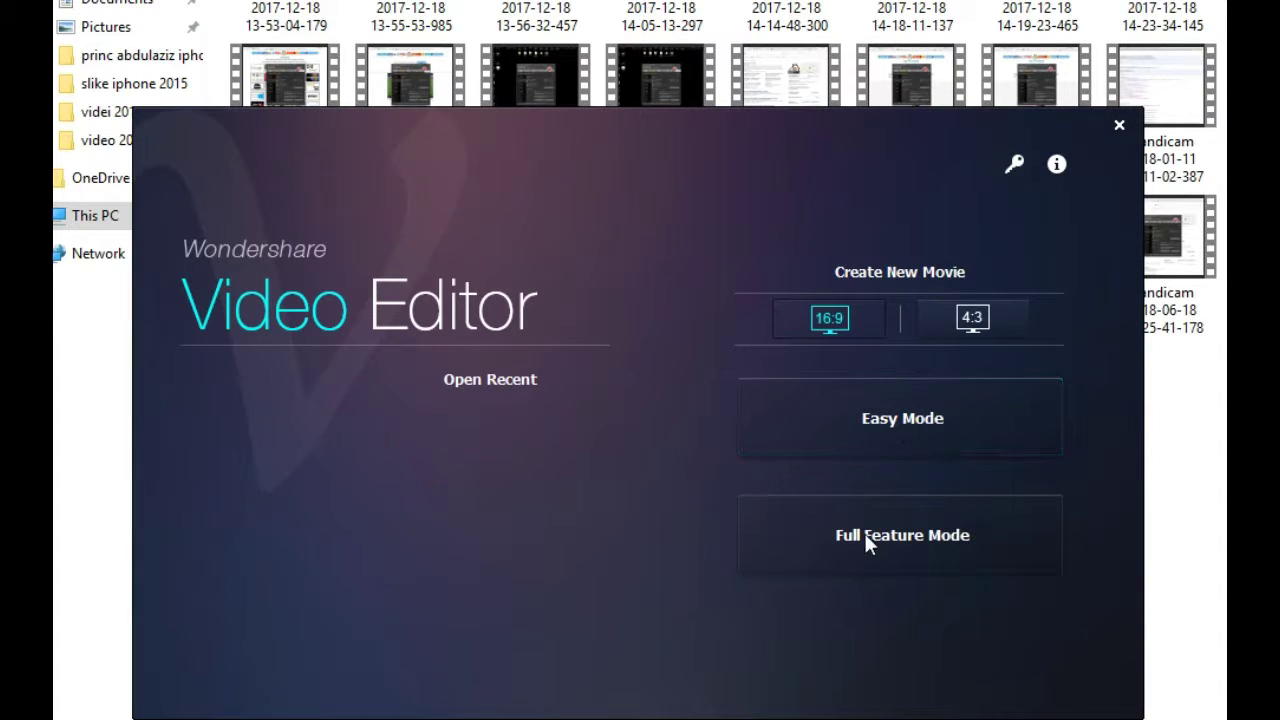
- Start Wondershare Video Editor in Full Feature Mode and delete the existing media from the User's Album
left_click(886, 547)
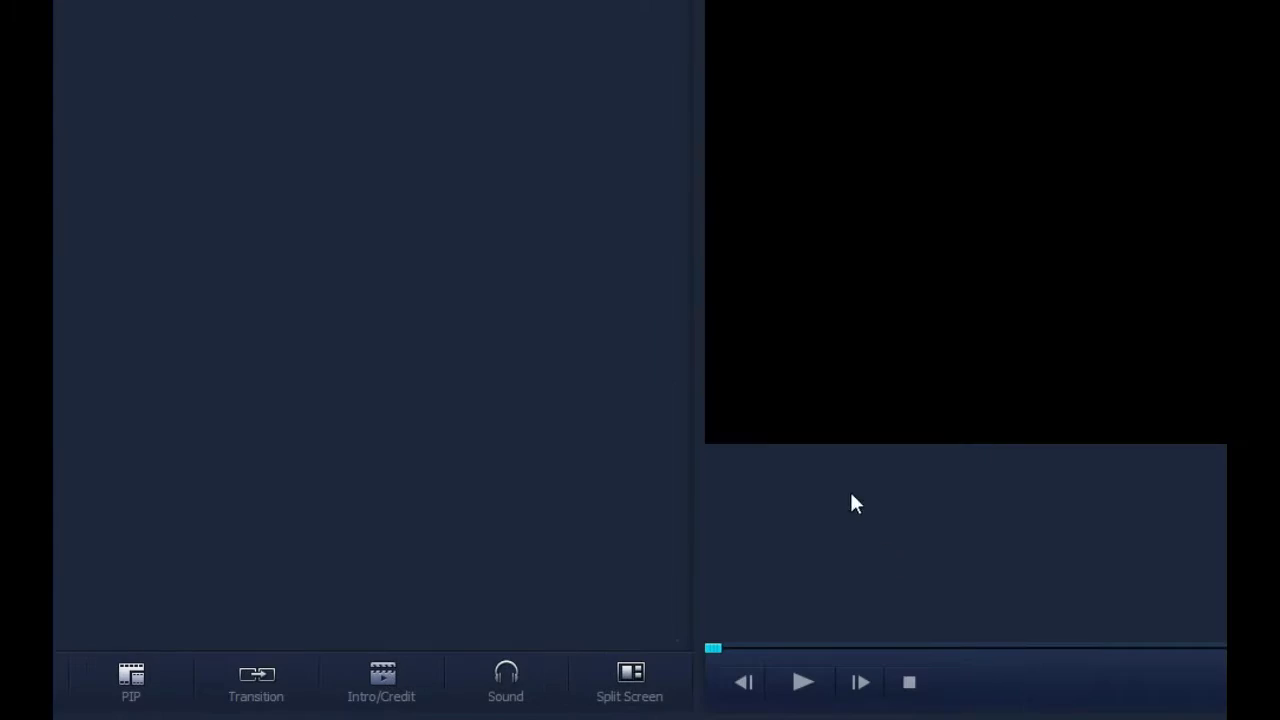
left_click_drag(646, 200, 261, 40)
key("Delete")
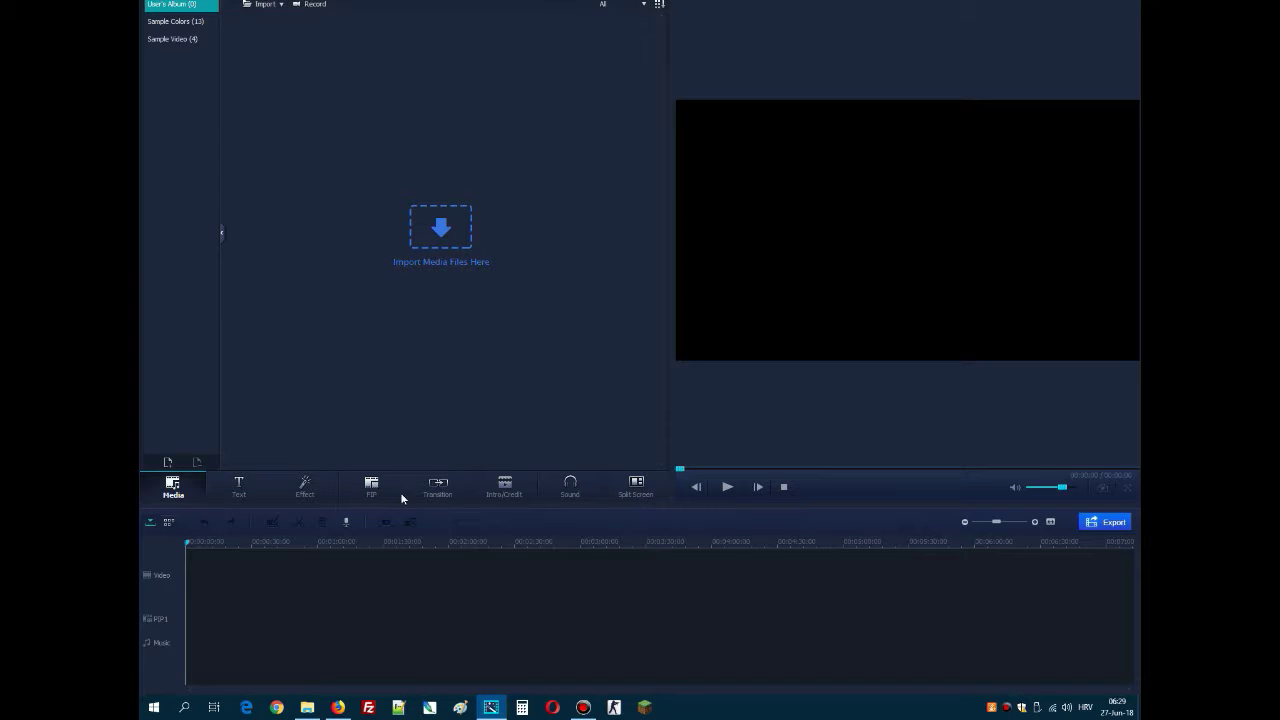
left_click(307, 707)
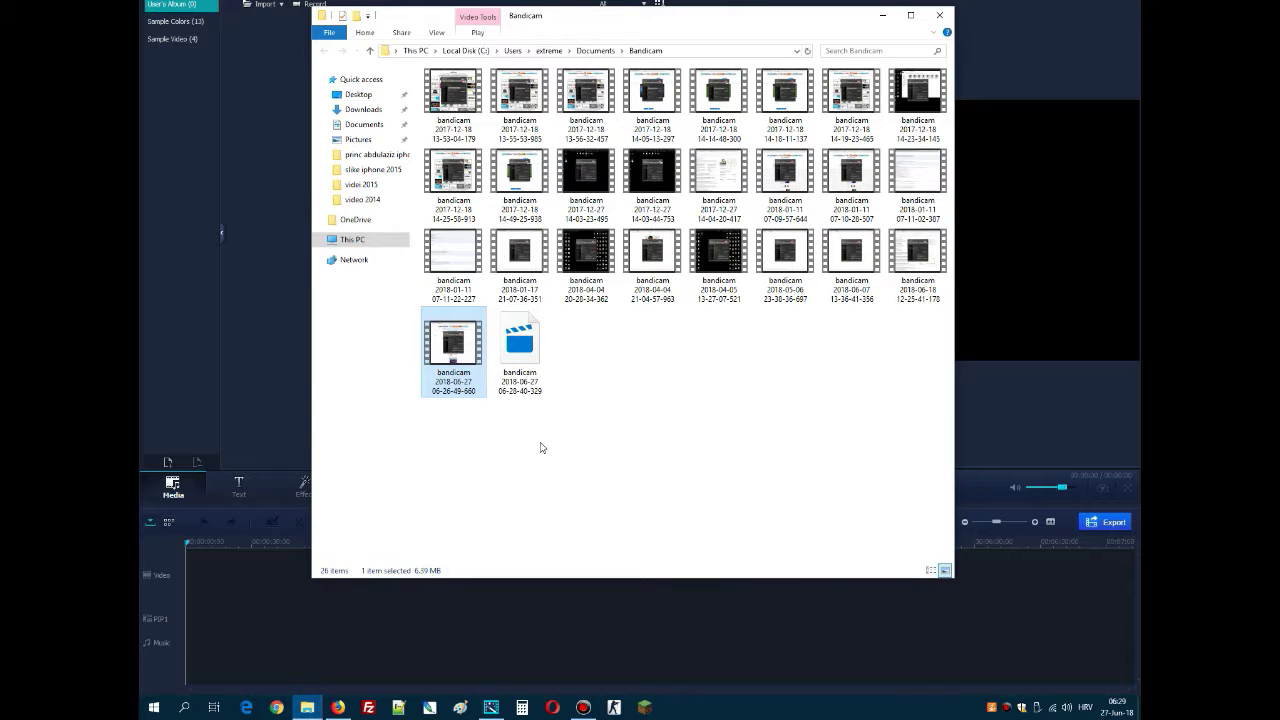
left_click_drag(453, 345, 291, 284)
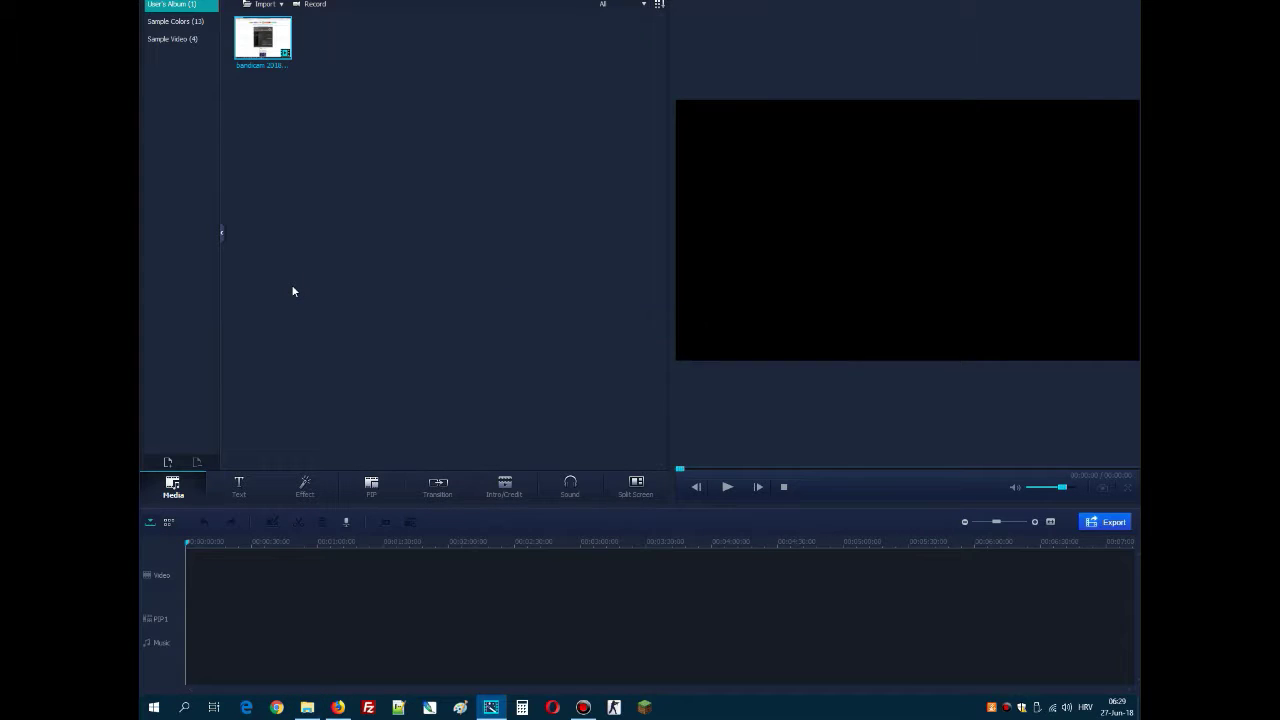
left_click(364, 216)
left_click(273, 47)
left_click_drag(272, 46, 254, 574)
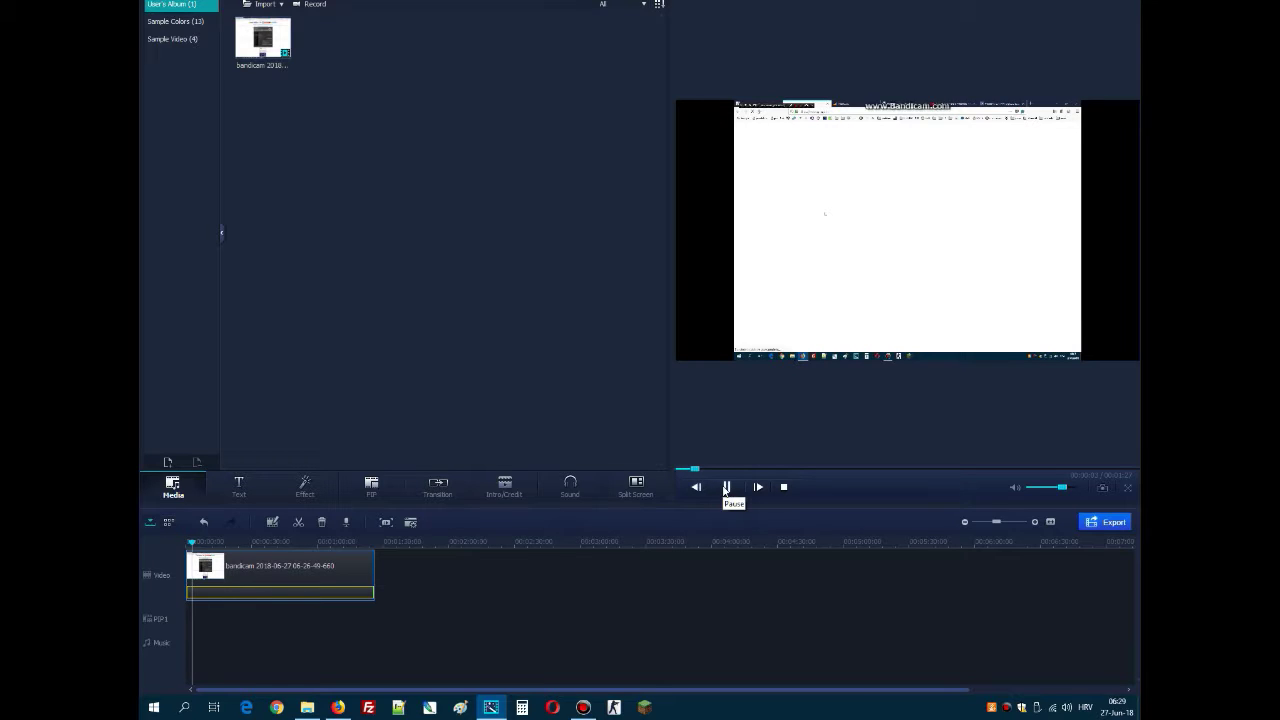
- Split the clip at about 4 seconds, once the Google page has loaded, and delete the opening piece
left_click(725, 488)
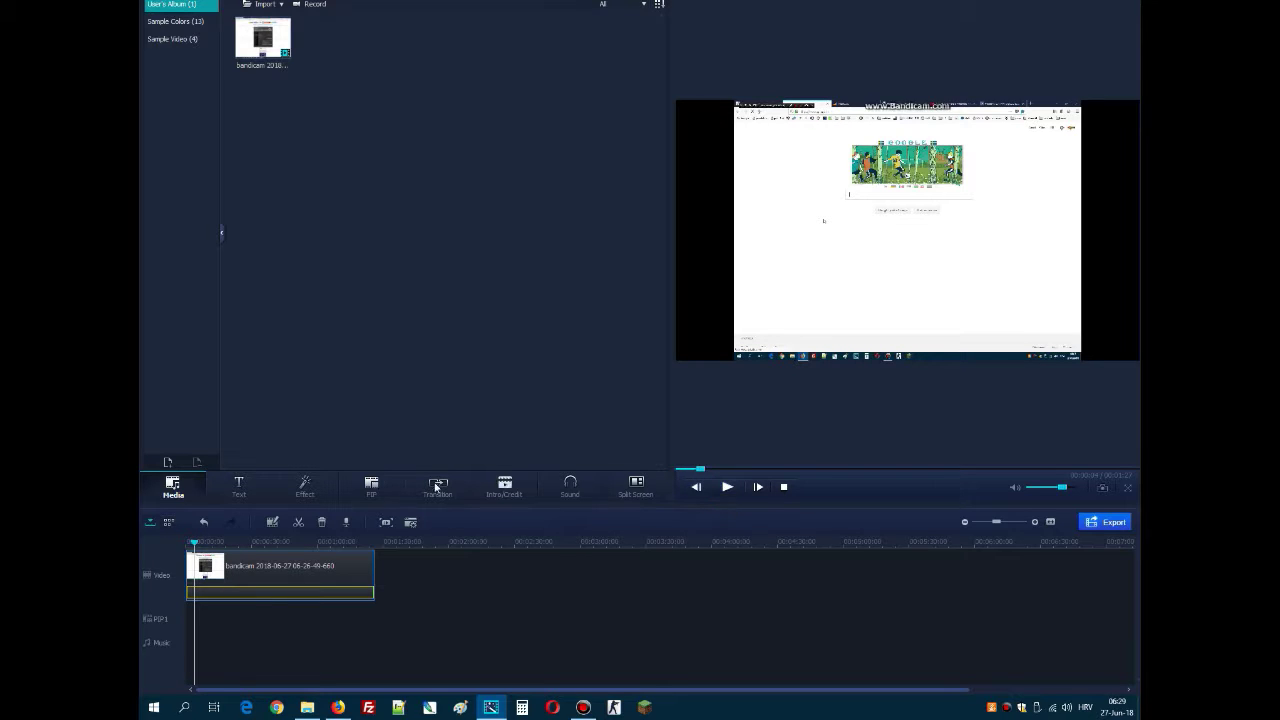
left_click(300, 522)
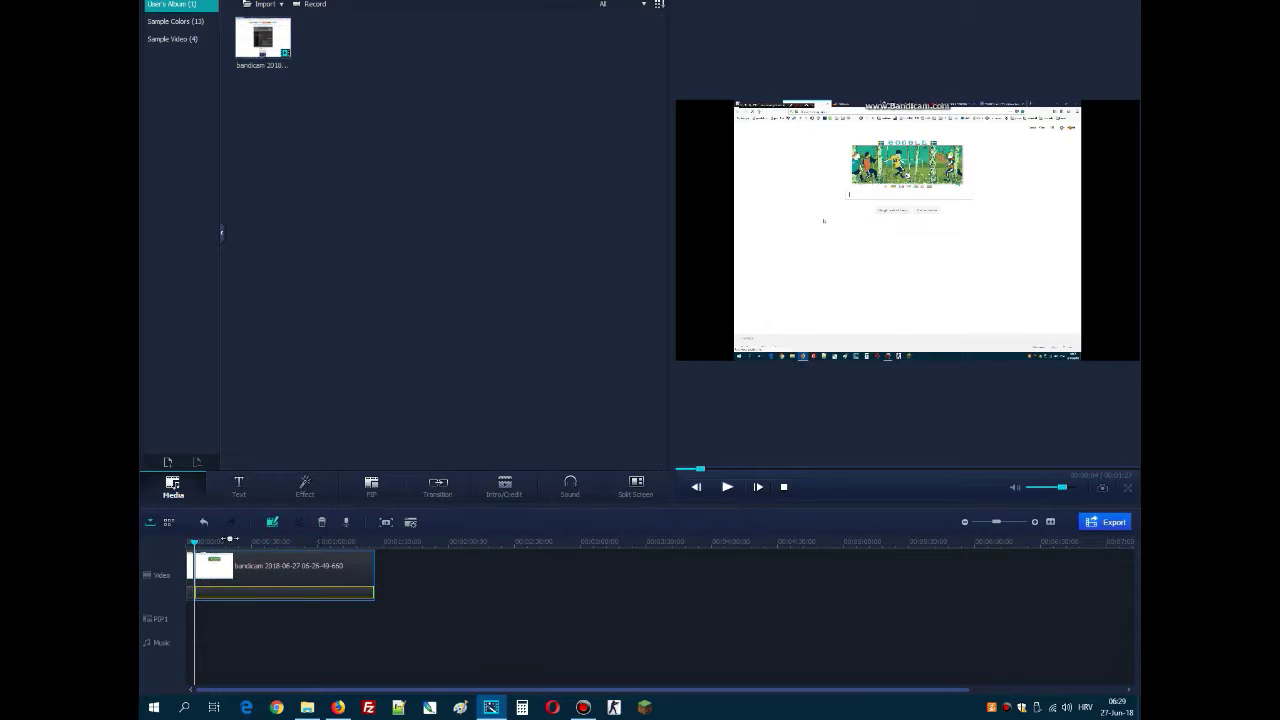
left_click(188, 571)
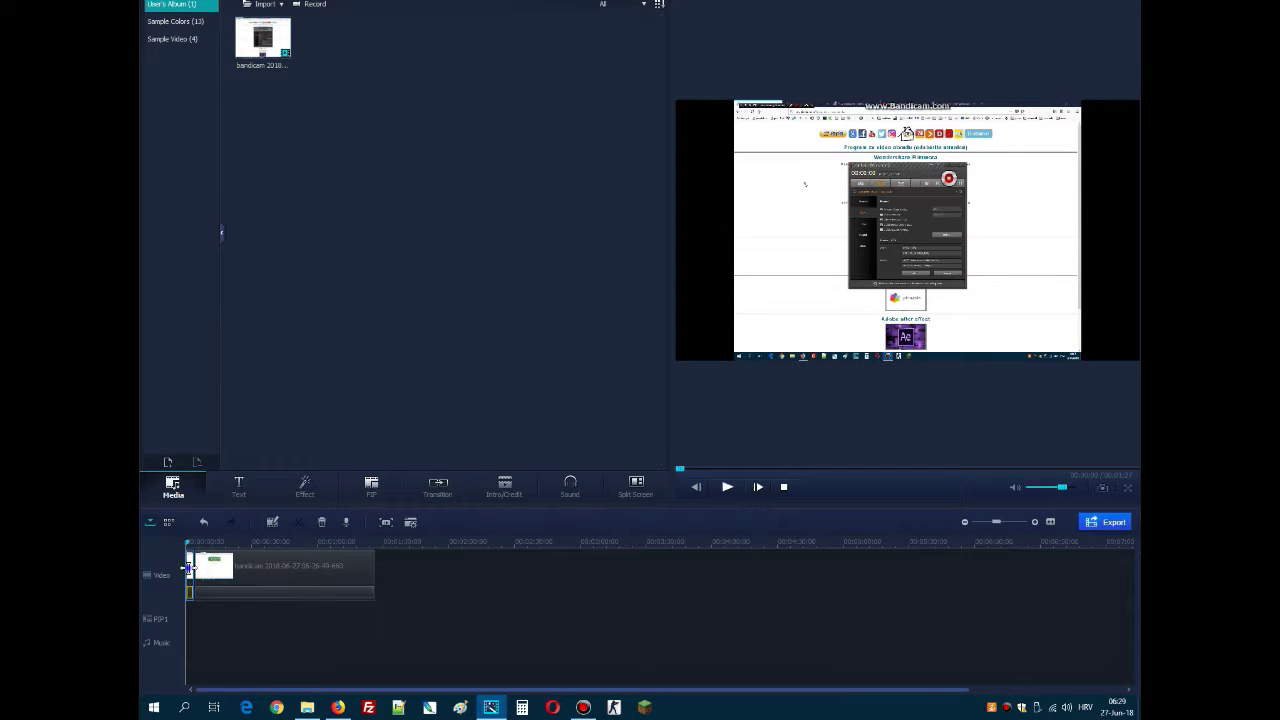
right_click(189, 569)
left_click(218, 559)
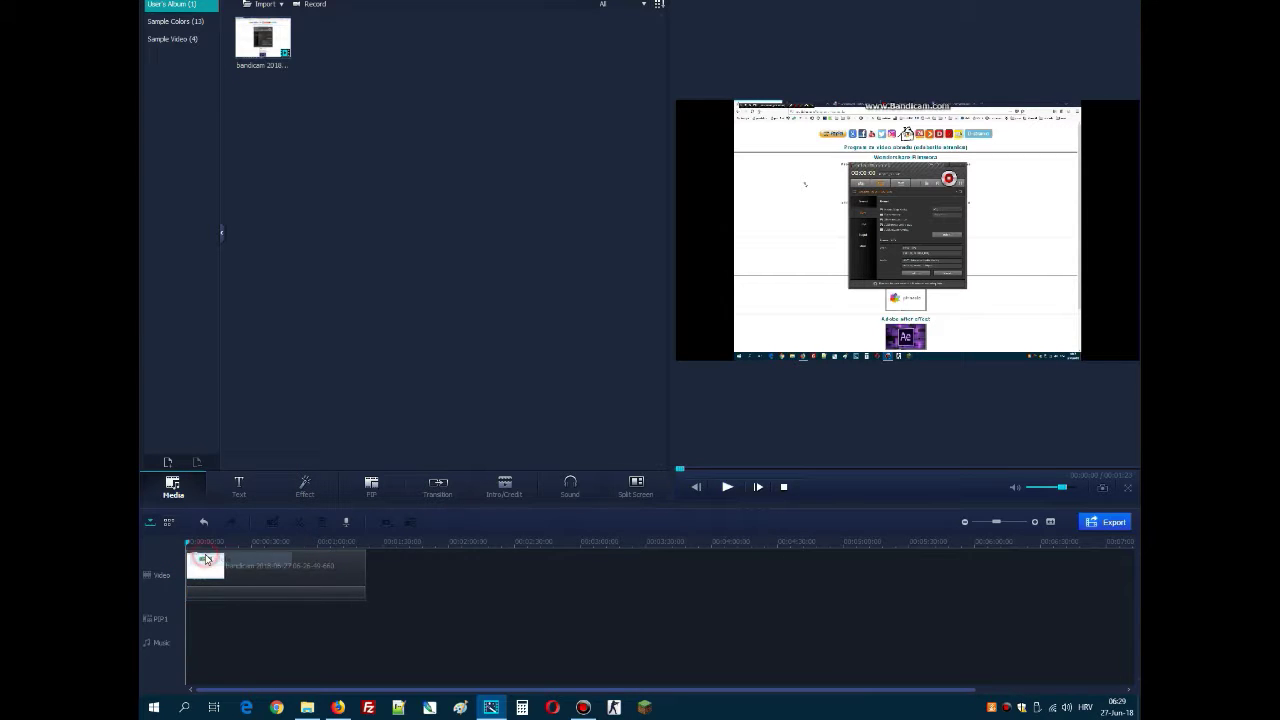
- Crop the remaining clip manually to a tight frame around the Google doodle and search box
left_click(328, 577)
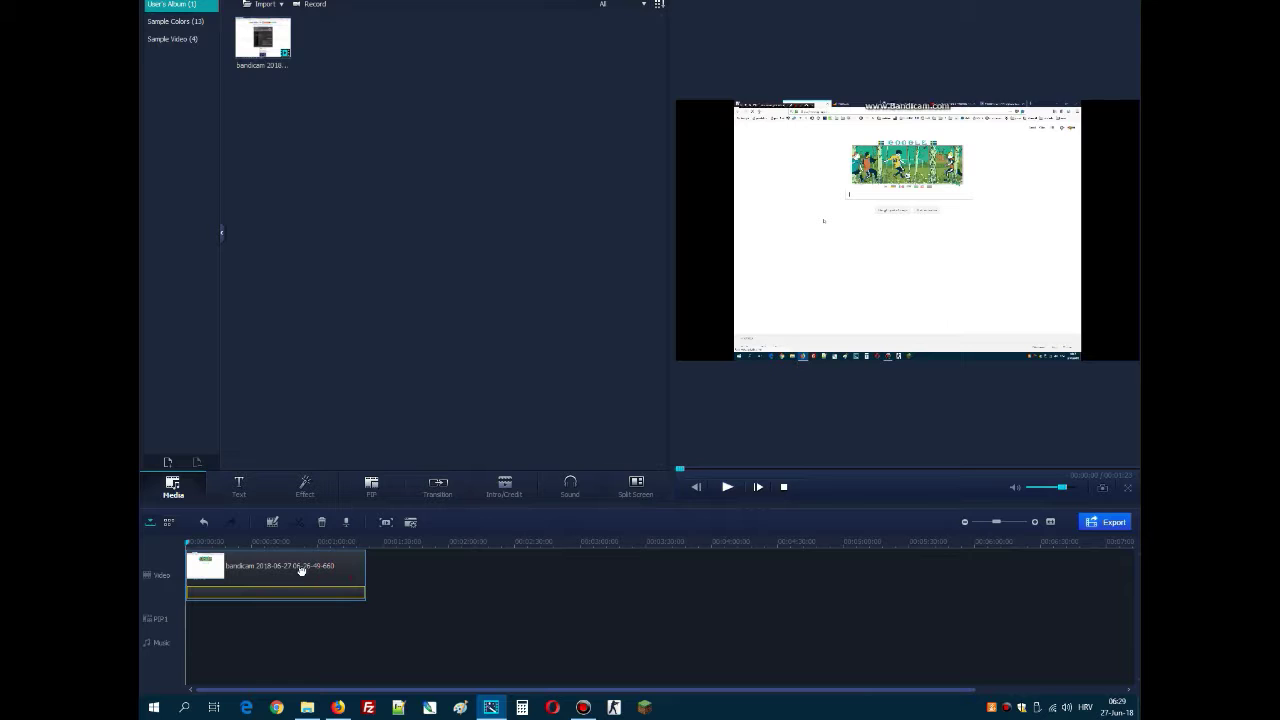
double_click(301, 569)
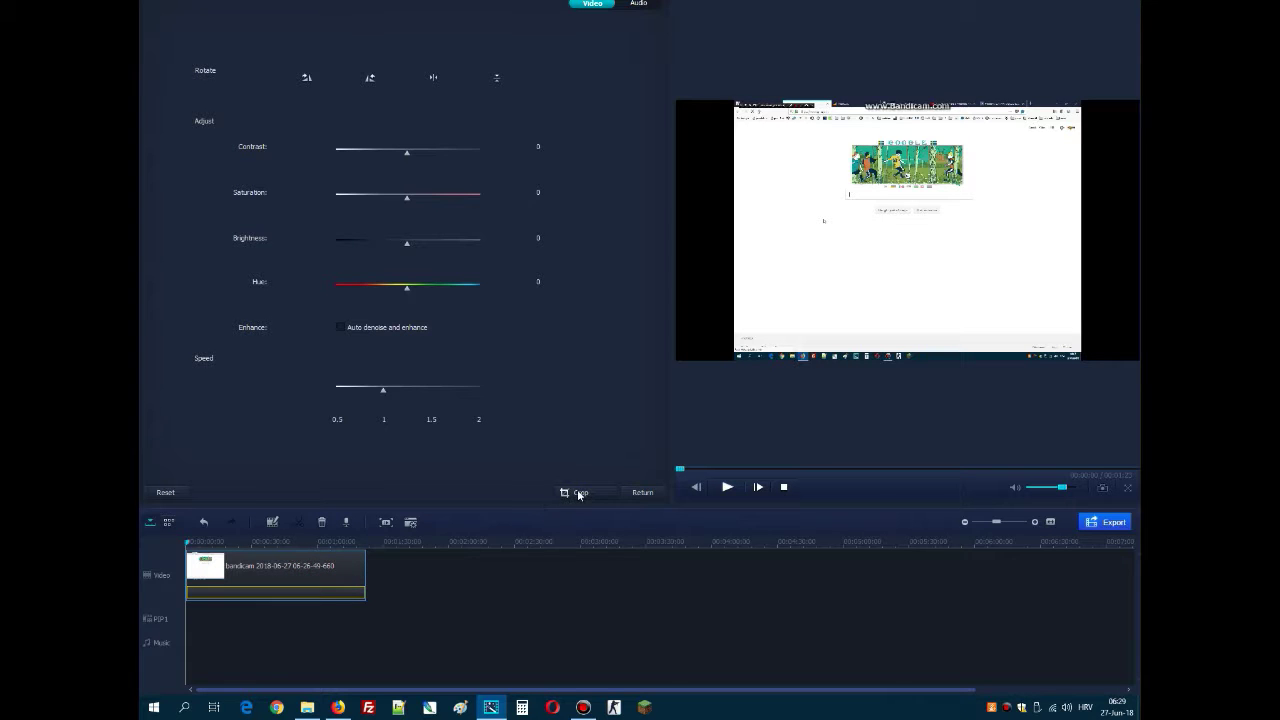
left_click(577, 493)
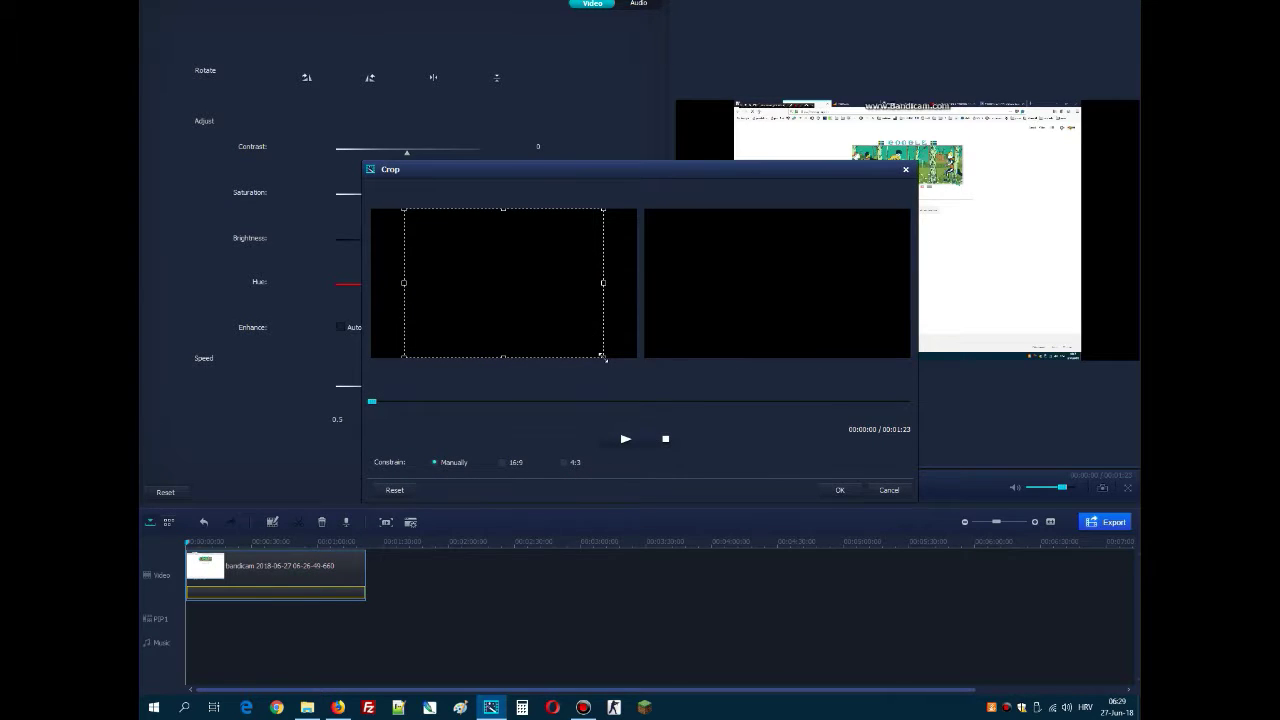
left_click_drag(602, 357, 550, 276)
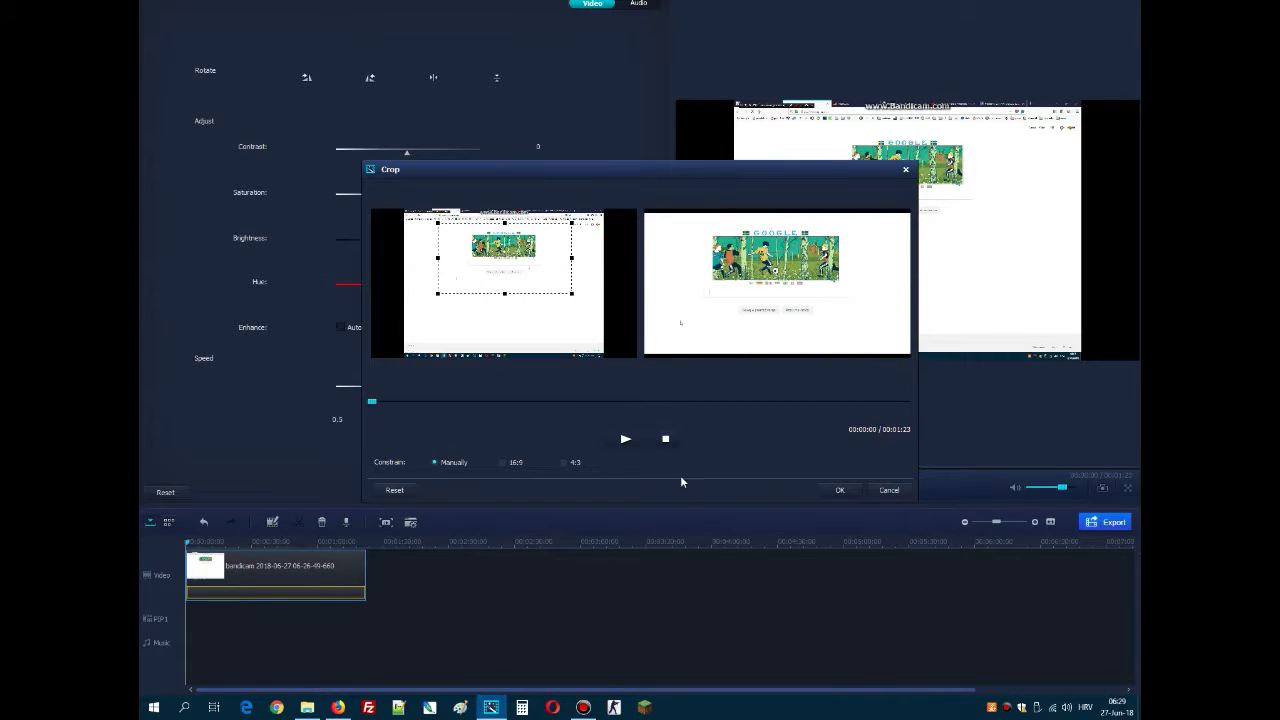
left_click_drag(571, 295, 507, 263)
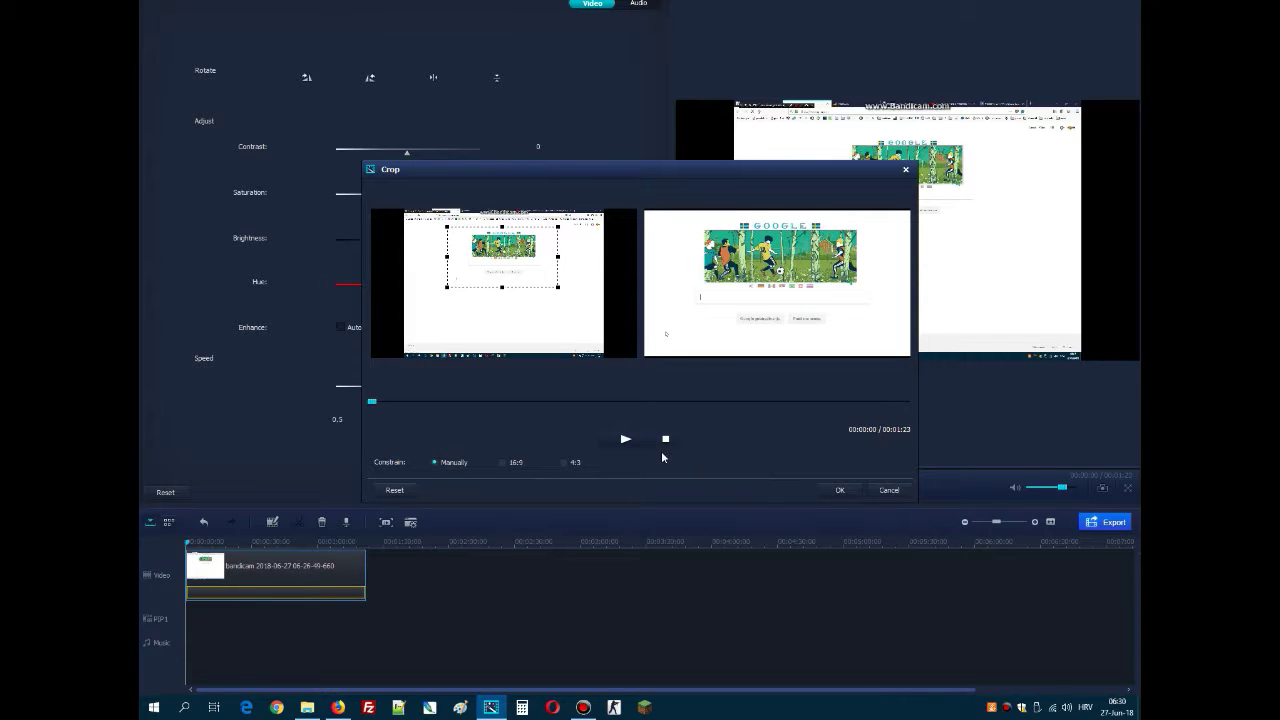
left_click(838, 490)
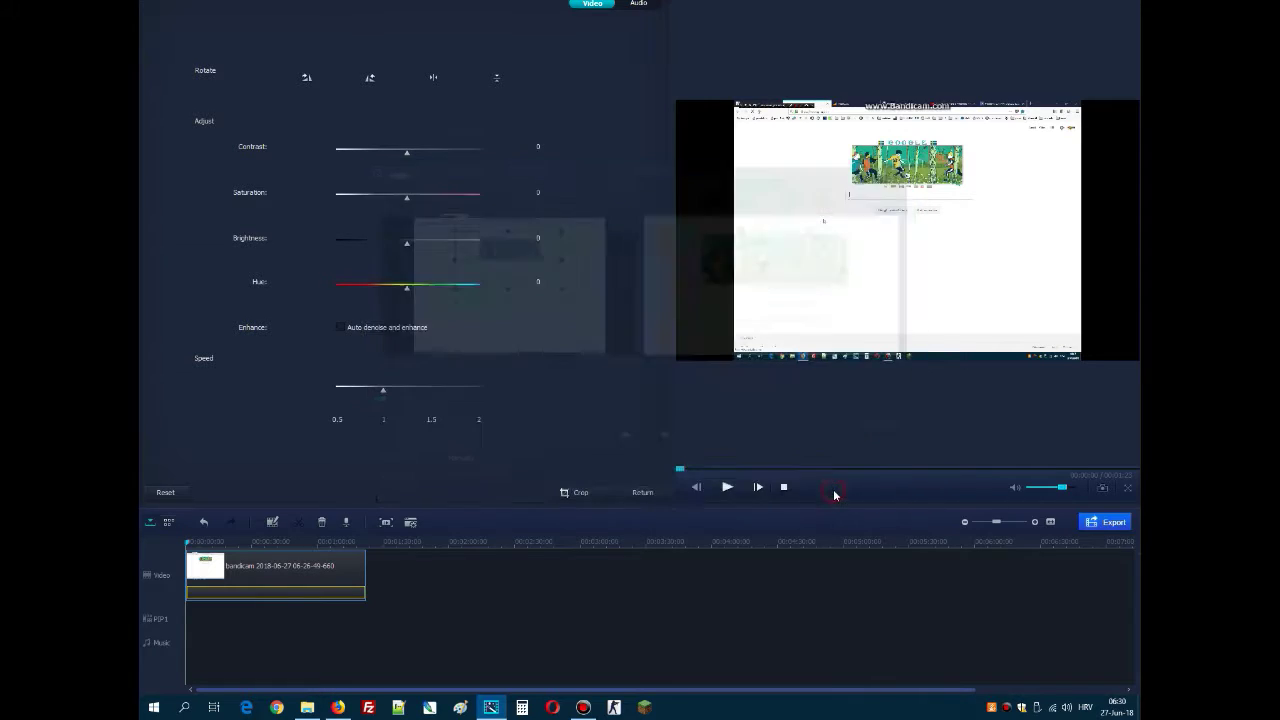
- Split the clip at about 7 seconds, where the search results appear, and move the second piece's crop frame to the upper-left results area
left_click(726, 488)
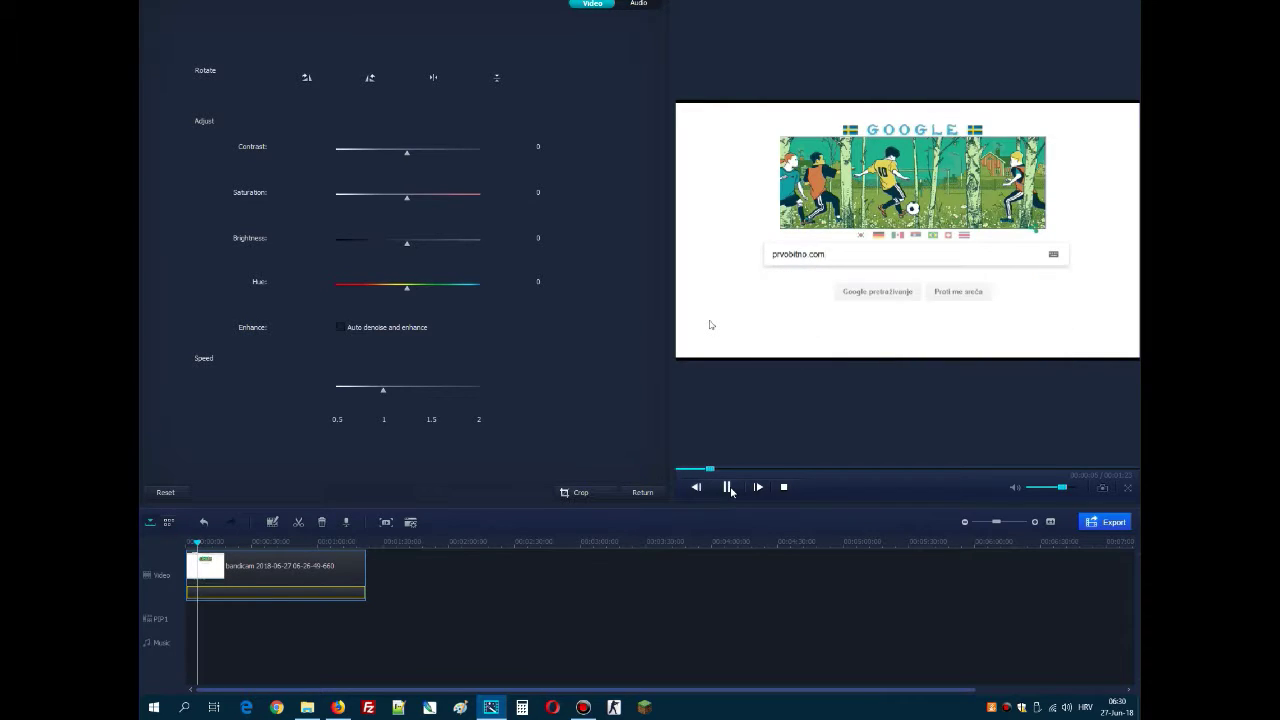
left_click(729, 487)
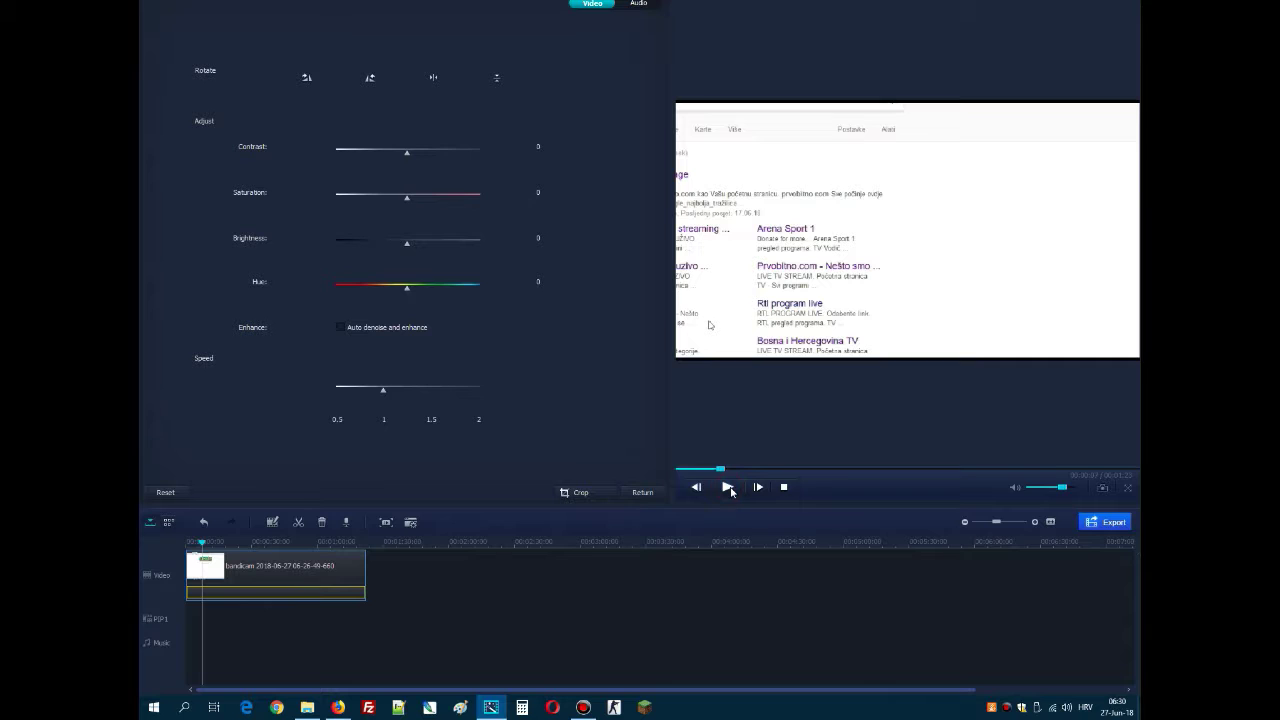
left_click(298, 524)
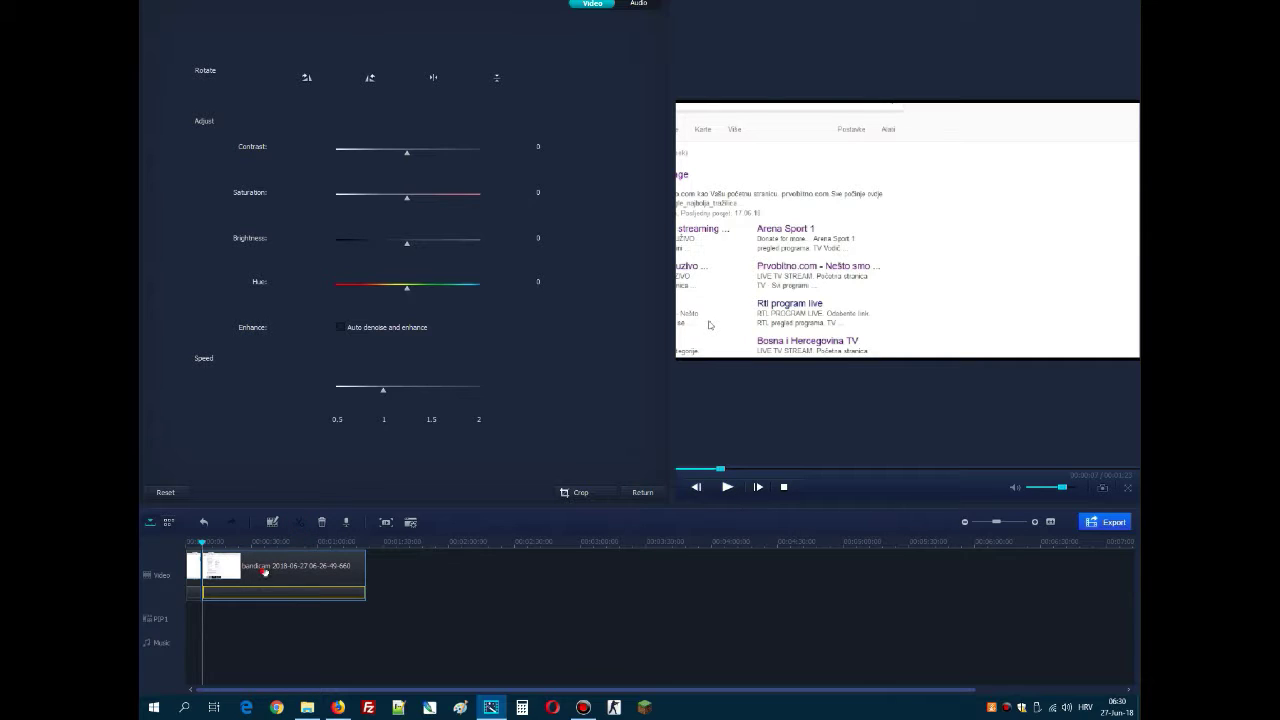
left_click(577, 493)
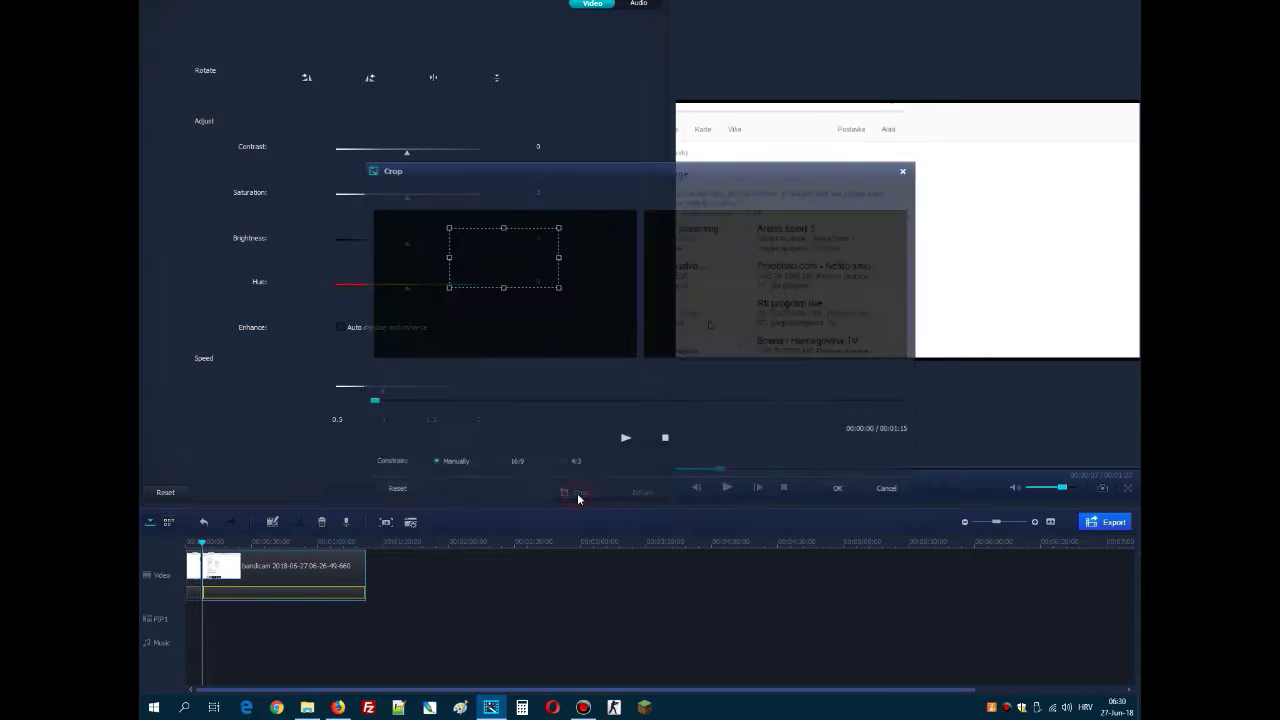
left_click_drag(528, 274, 487, 270)
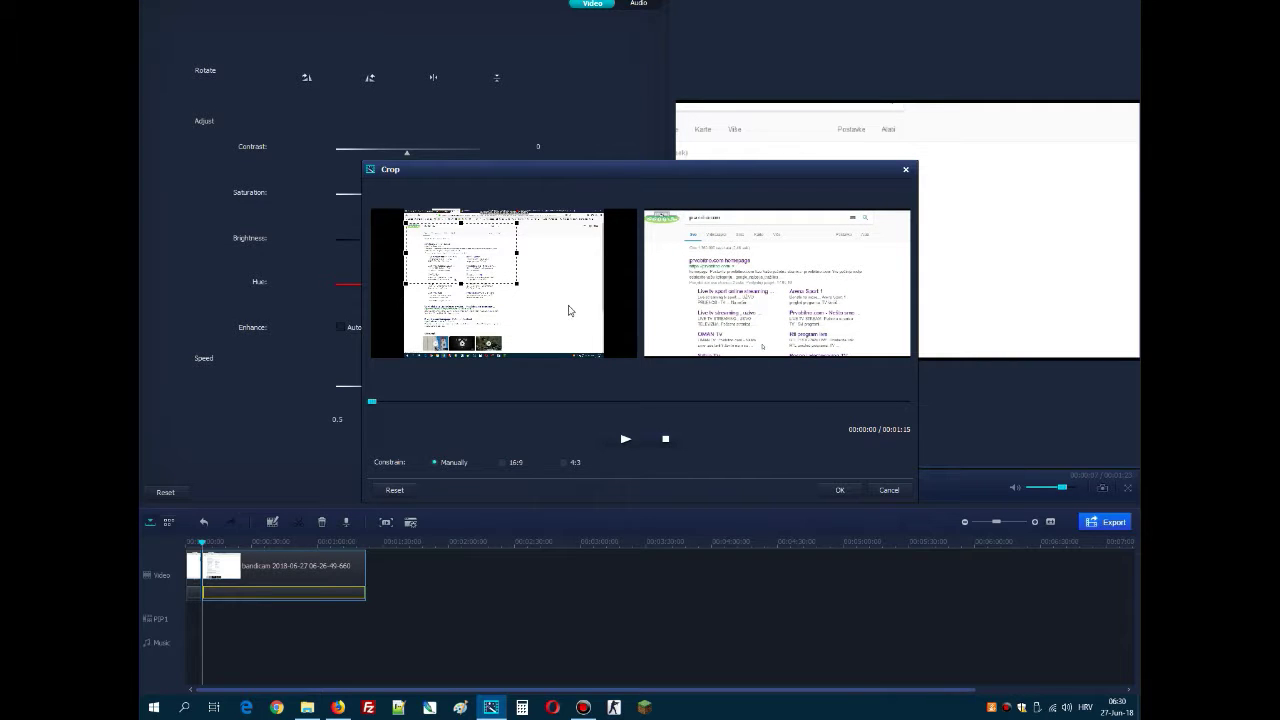
left_click(839, 491)
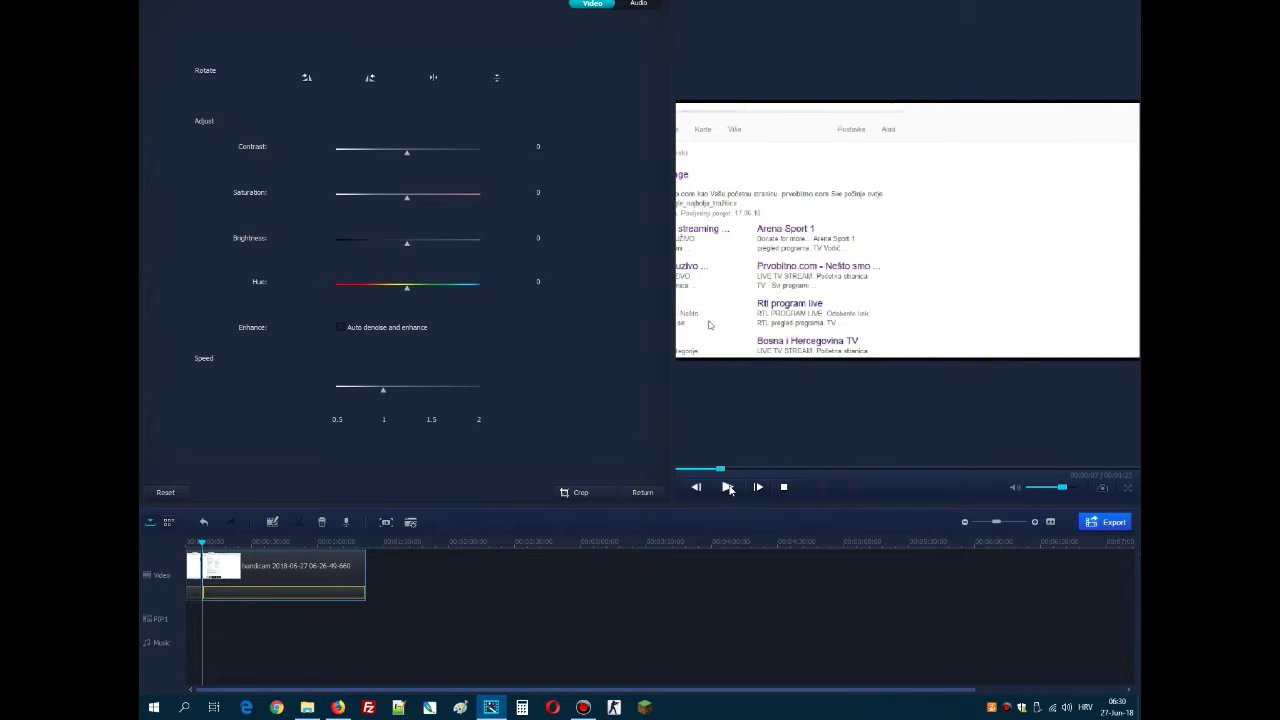
- Play on to about 12 seconds, where the prvobitno.com homepage appears, and split the clip there
left_click(728, 487)
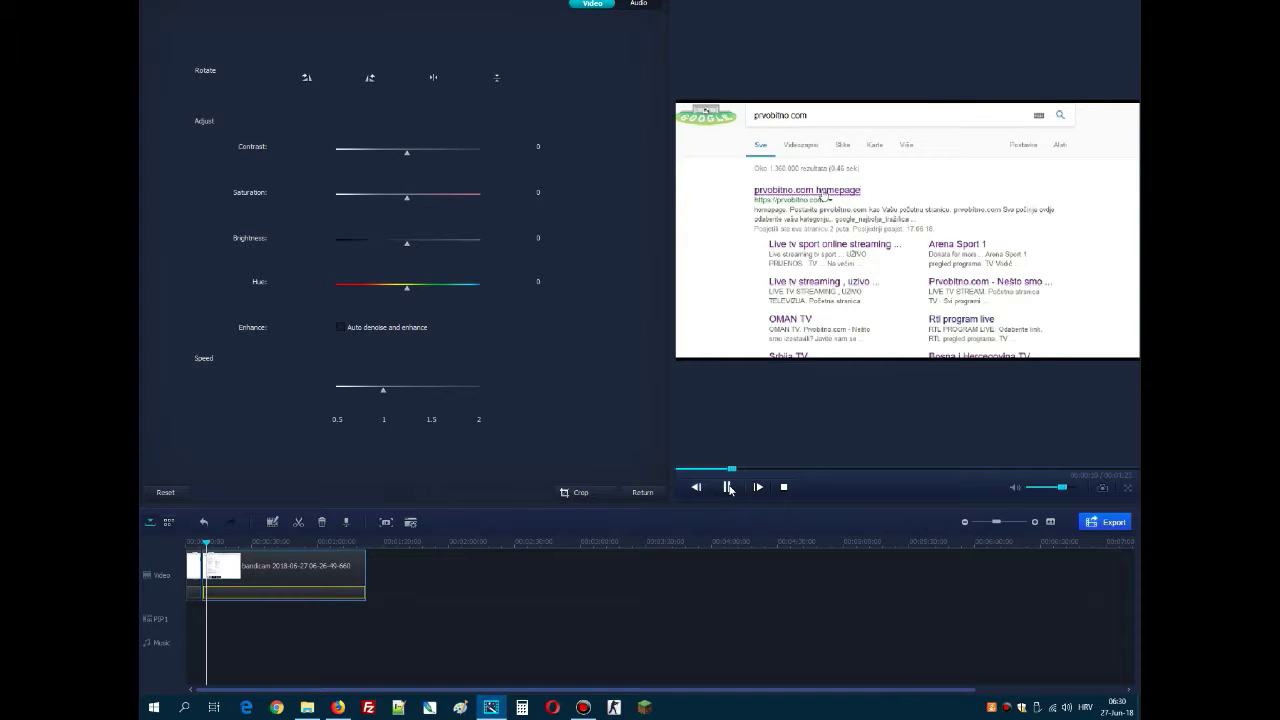
left_click(729, 488)
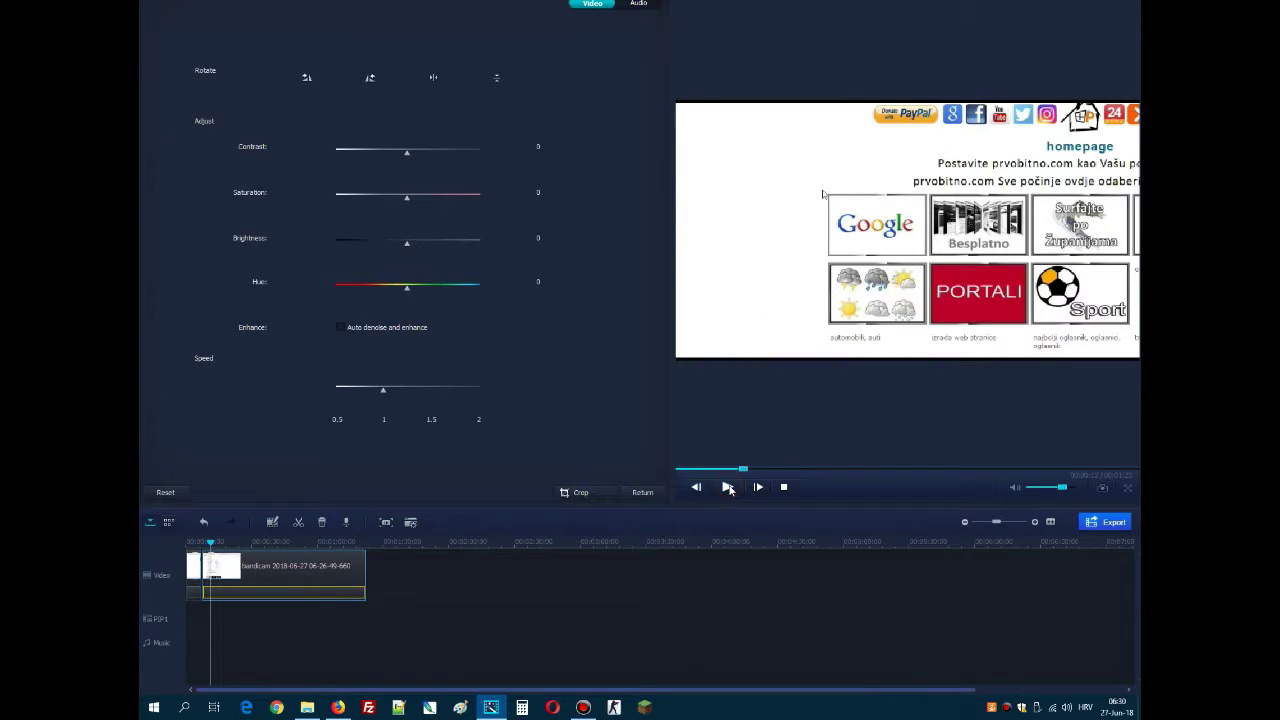
left_click(729, 488)
left_click(729, 488)
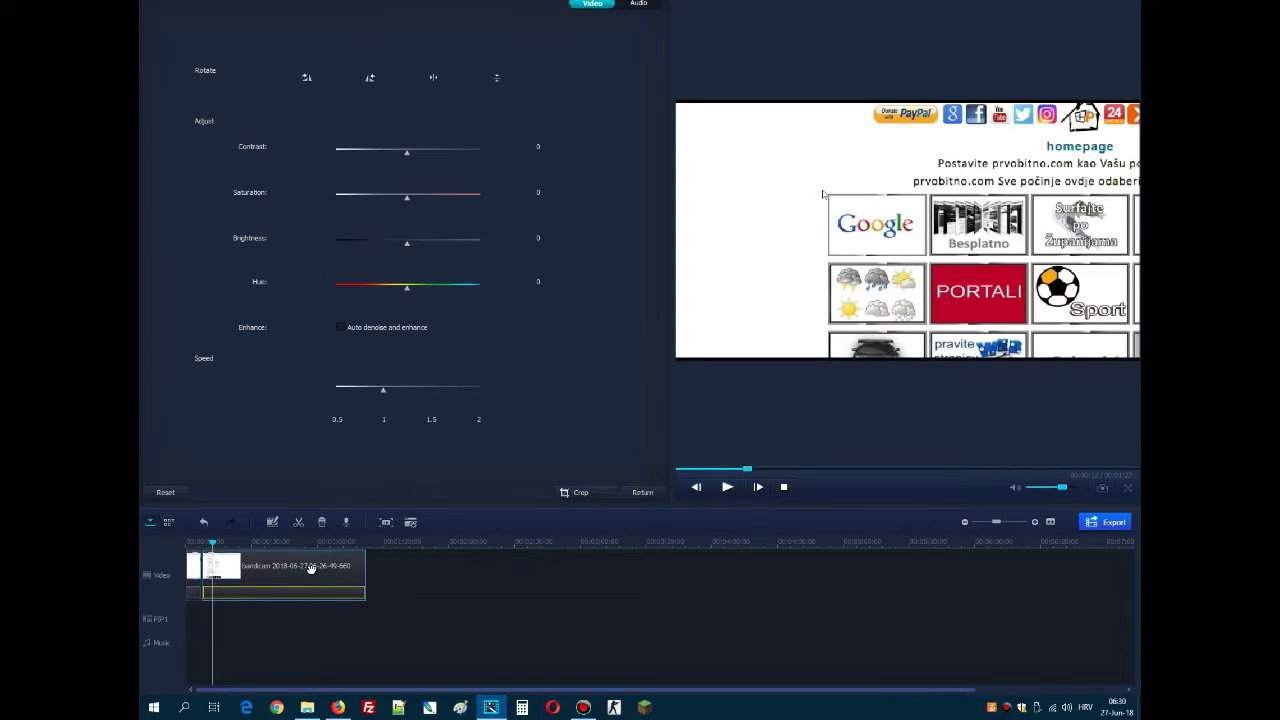
left_click(298, 523)
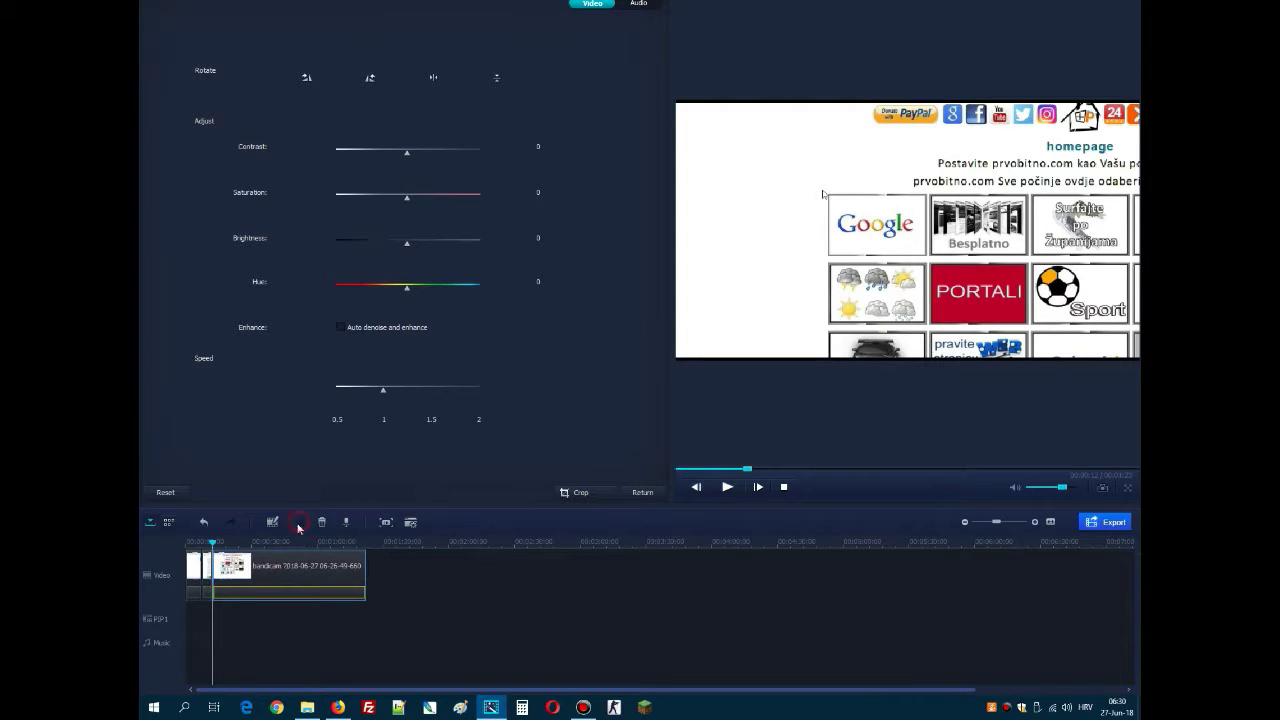
- Enlarge the last piece's crop frame to cover the whole homepage category grid, apply it and preview the result
left_click(574, 494)
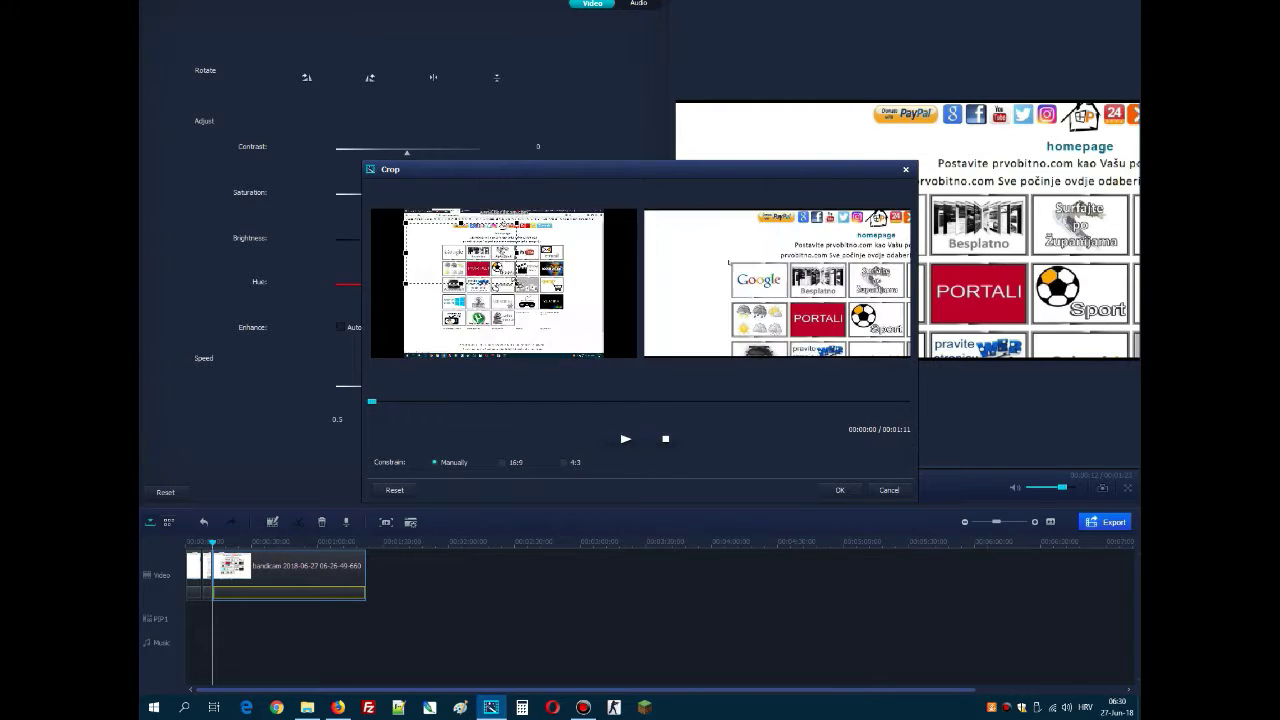
left_click_drag(520, 289, 586, 344)
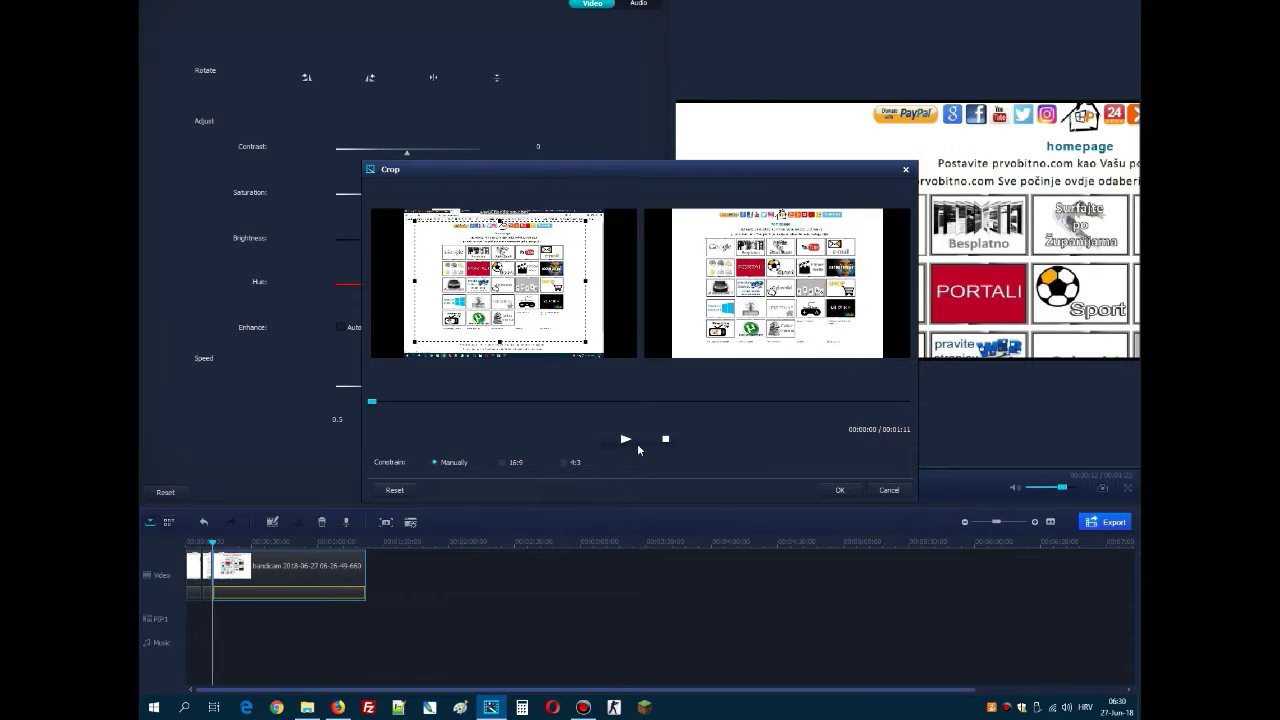
left_click(624, 438)
left_click(624, 439)
left_click_drag(588, 343, 586, 346)
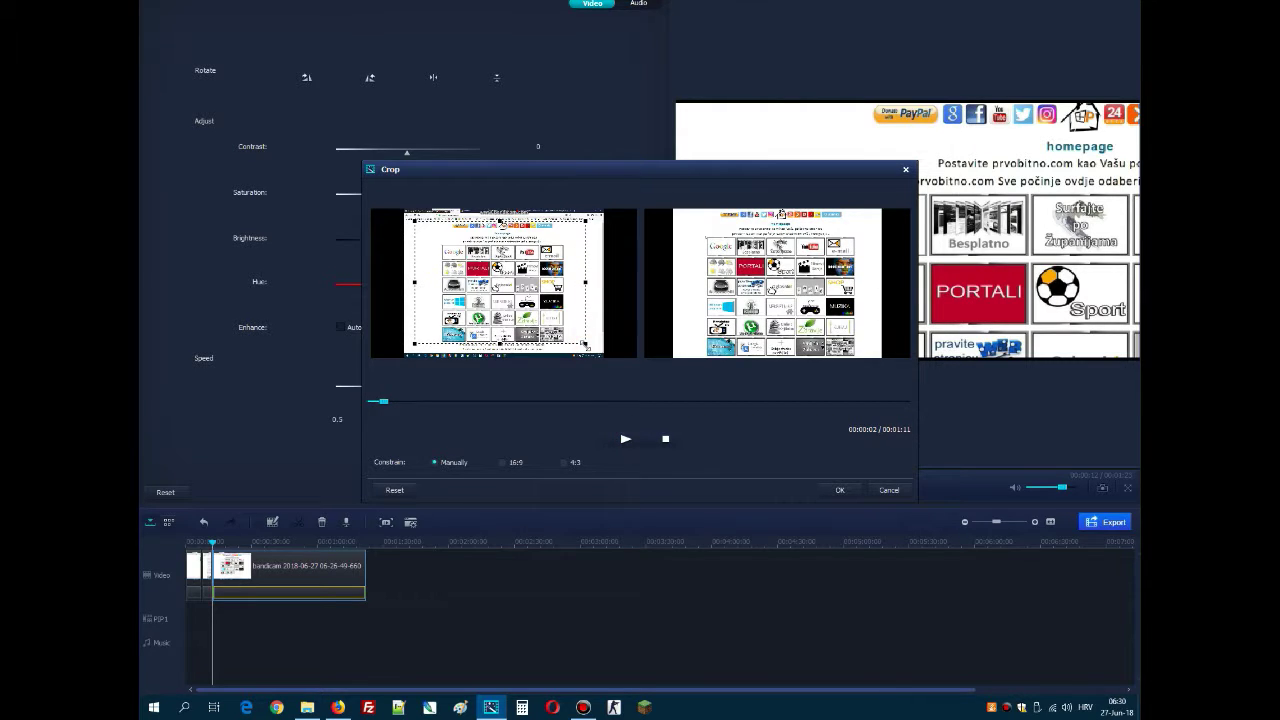
left_click(840, 491)
left_click(728, 487)
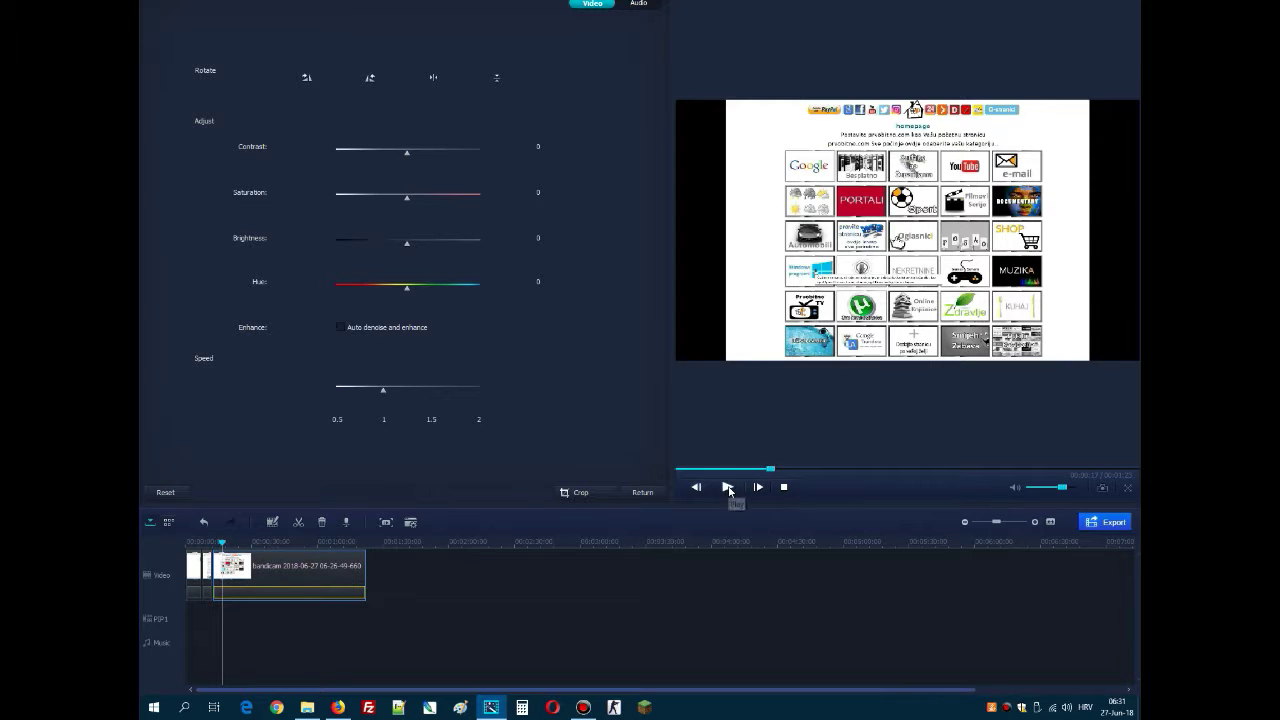
- Split the clip at about 18 seconds and crop the last piece to a tight frame around the Windows programi tile
left_click(728, 487)
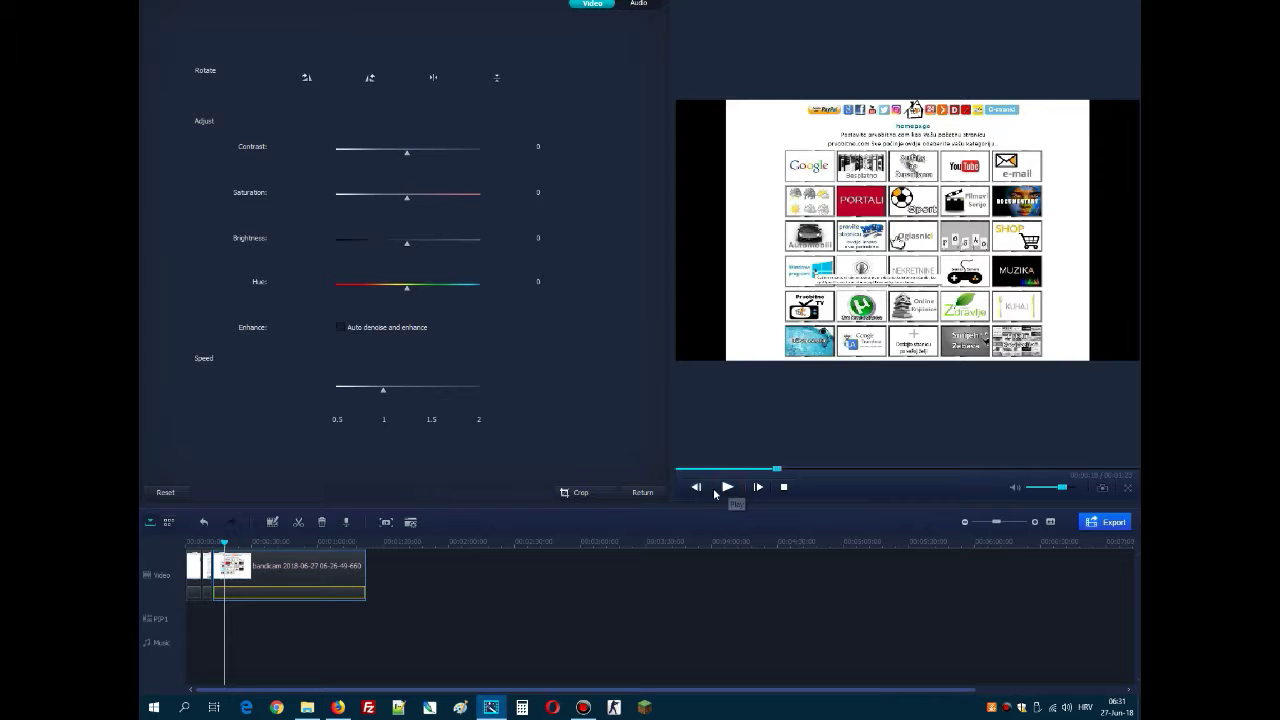
left_click(294, 522)
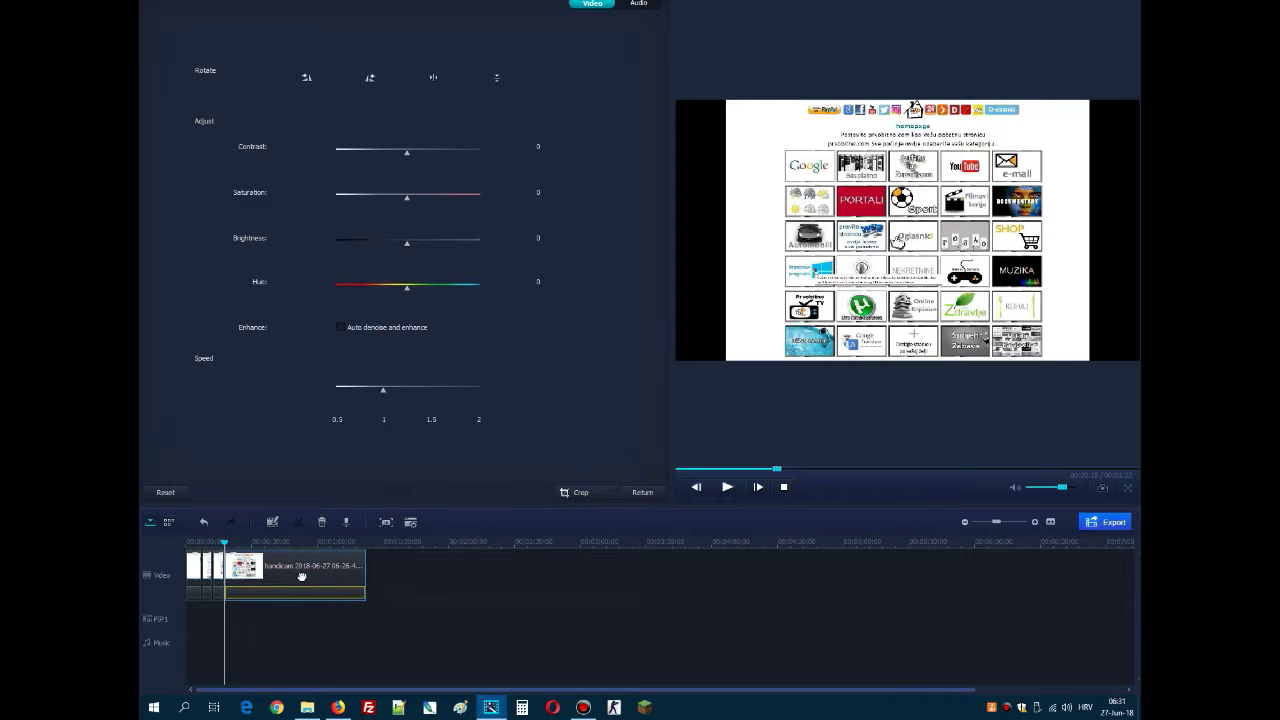
left_click(578, 493)
left_click_drag(590, 348, 514, 298)
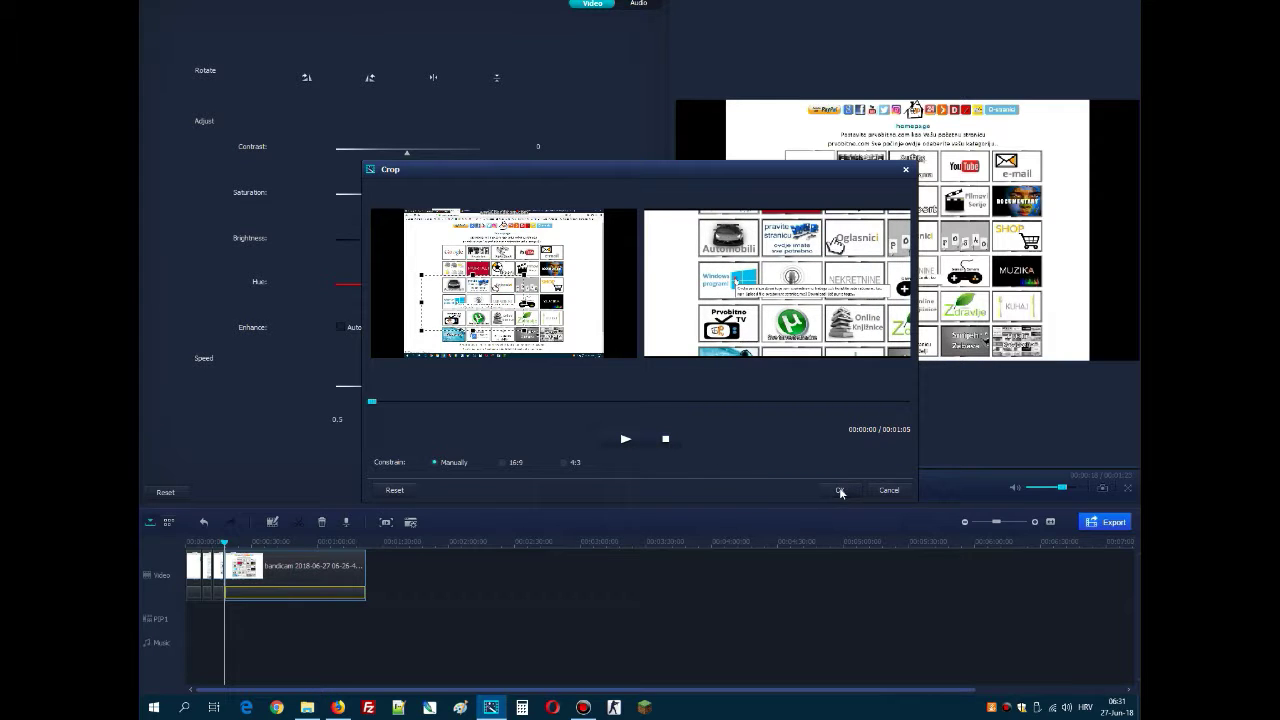
left_click_drag(494, 301, 480, 300)
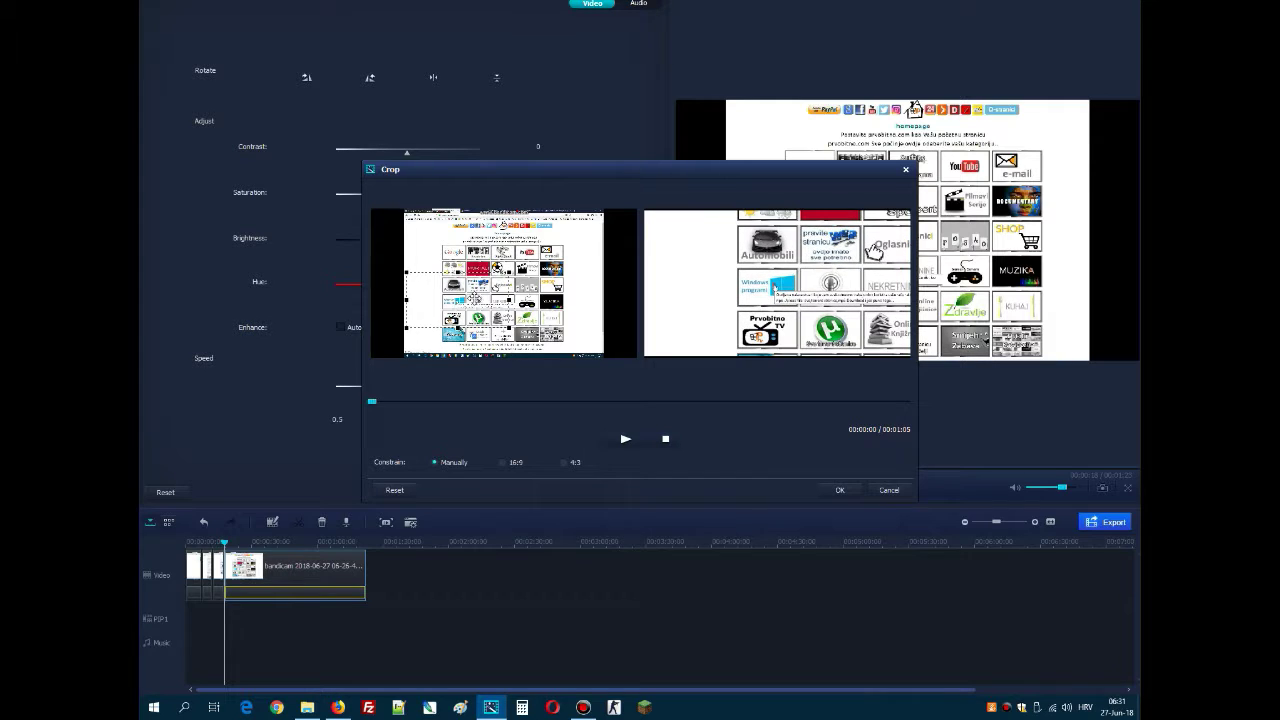
left_click(828, 490)
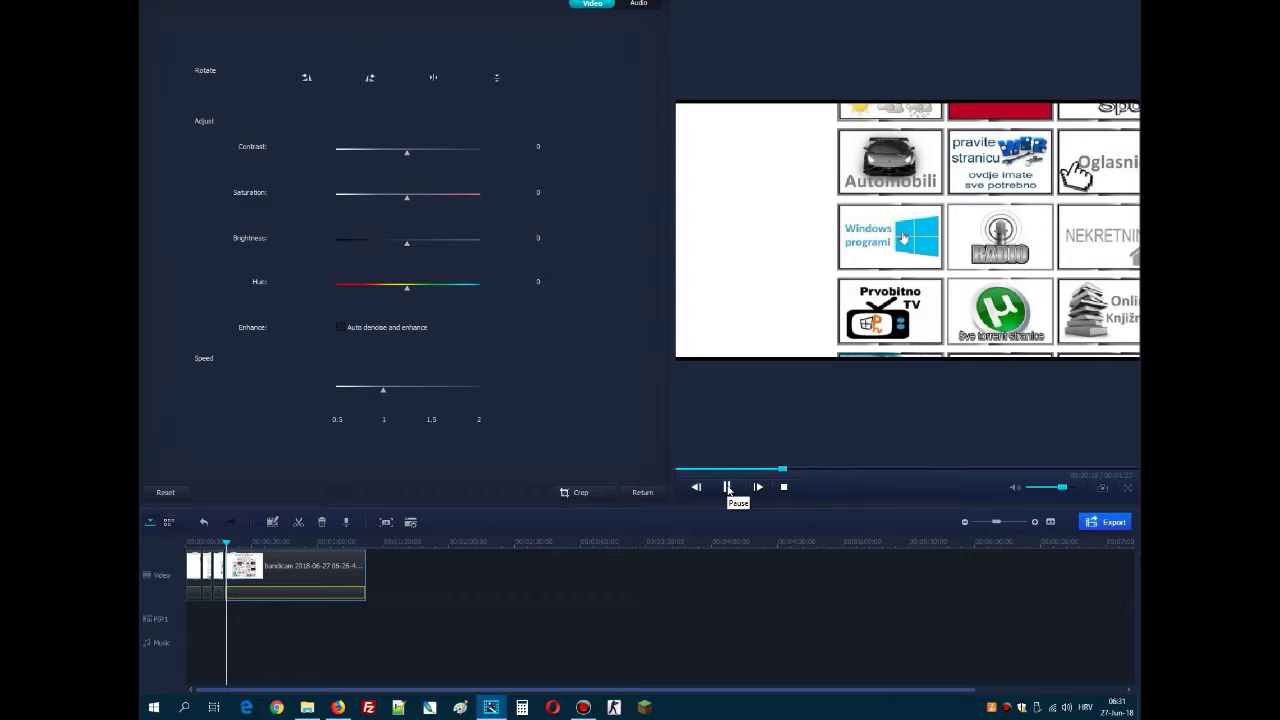
- Split the clip at about 20 seconds, where the Windows programs page opens, and enlarge the last piece's crop frame to the full page width
left_click(728, 488)
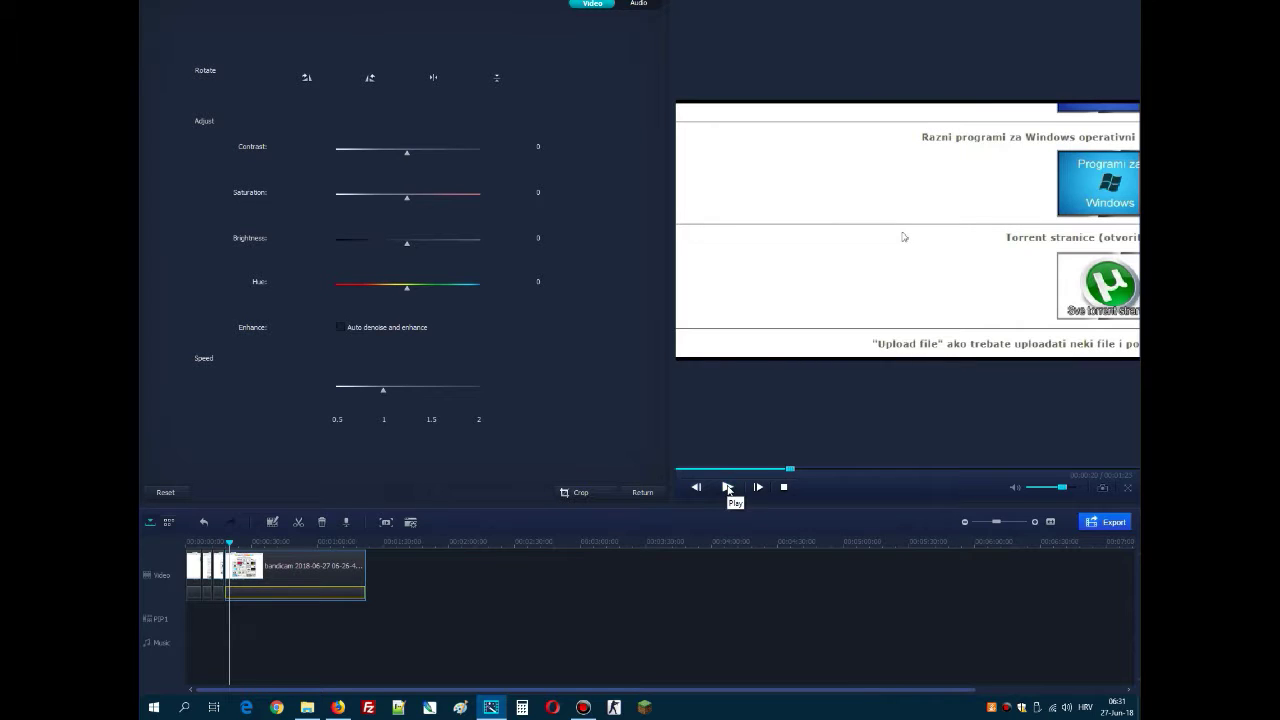
left_click(298, 522)
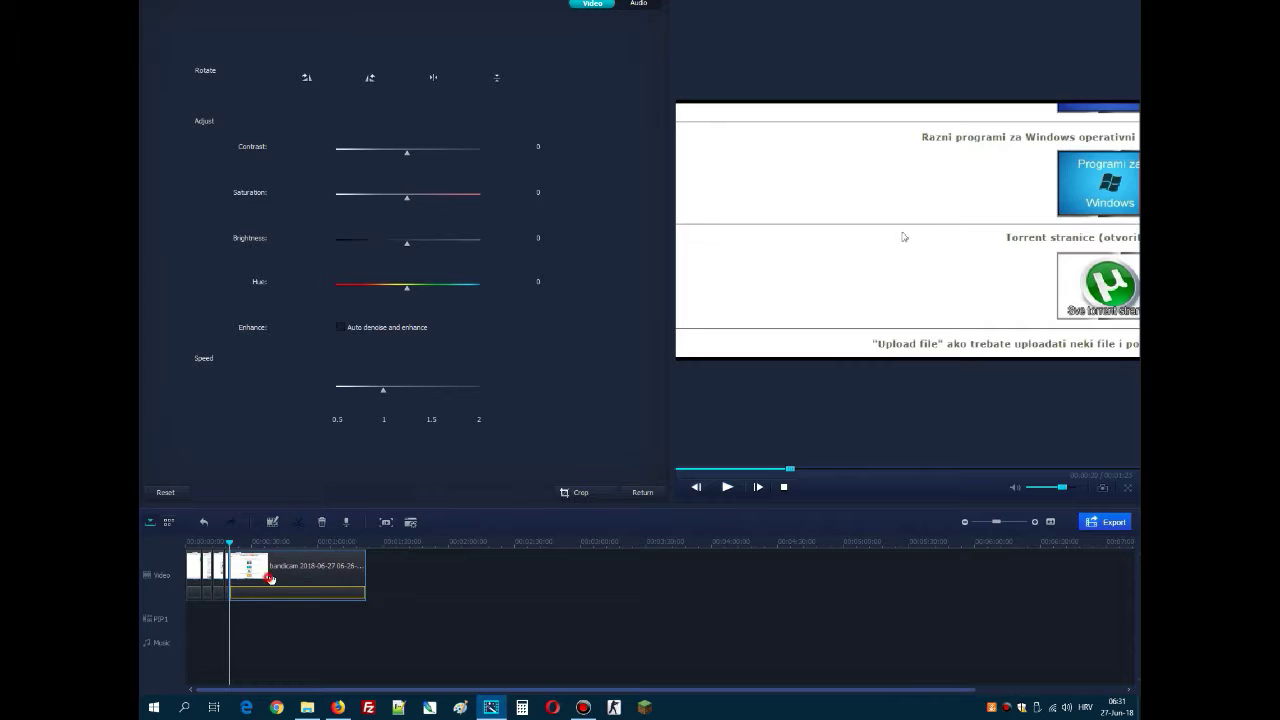
left_click(576, 495)
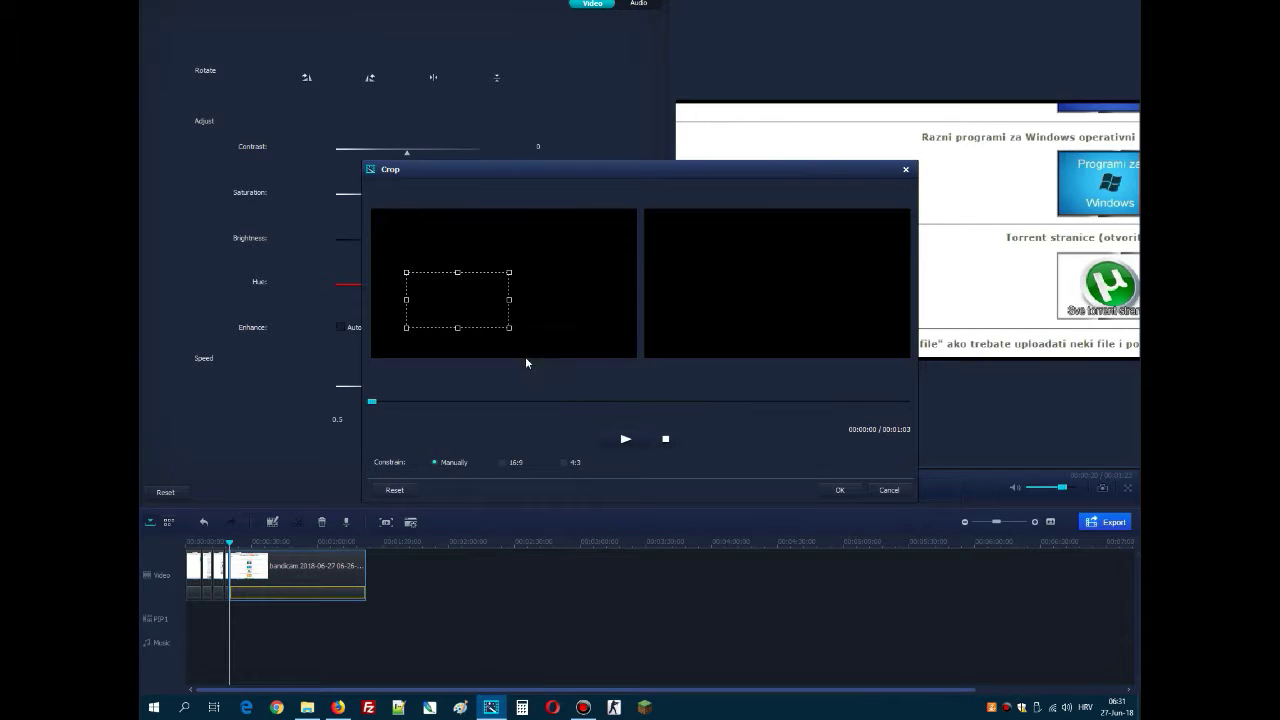
left_click_drag(509, 327, 566, 347)
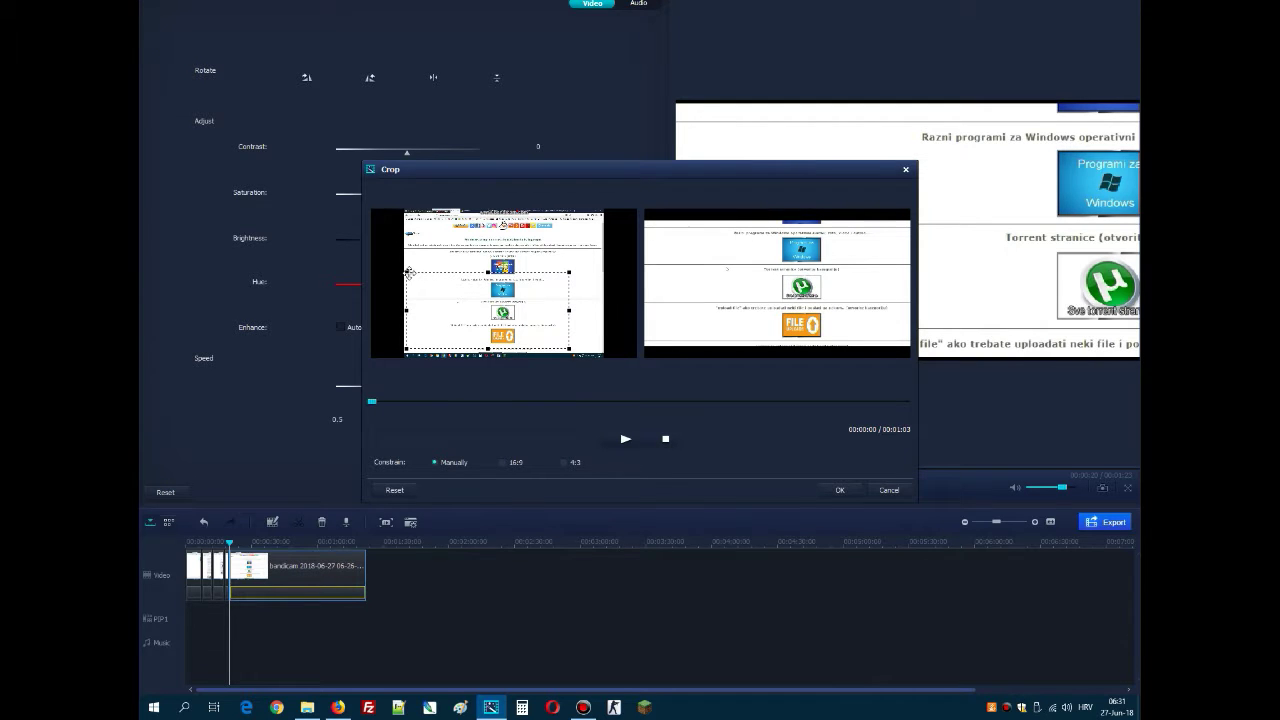
left_click_drag(408, 272, 399, 232)
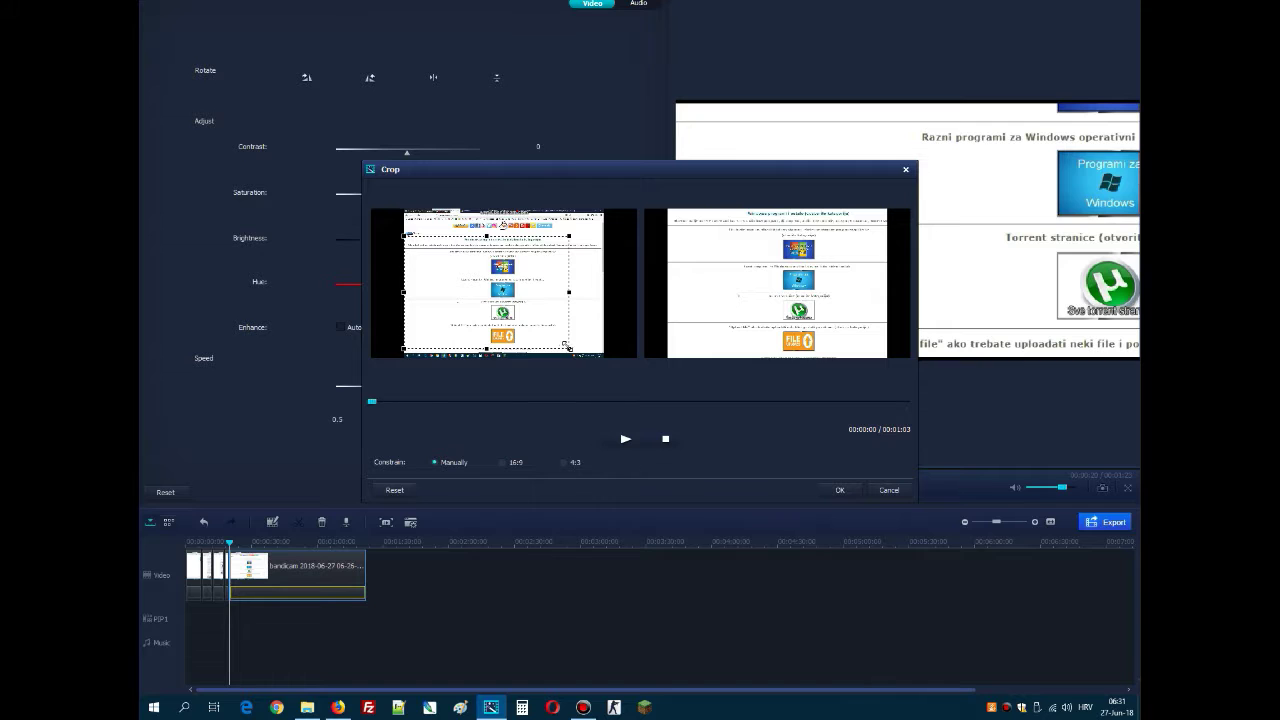
left_click_drag(567, 347, 562, 319)
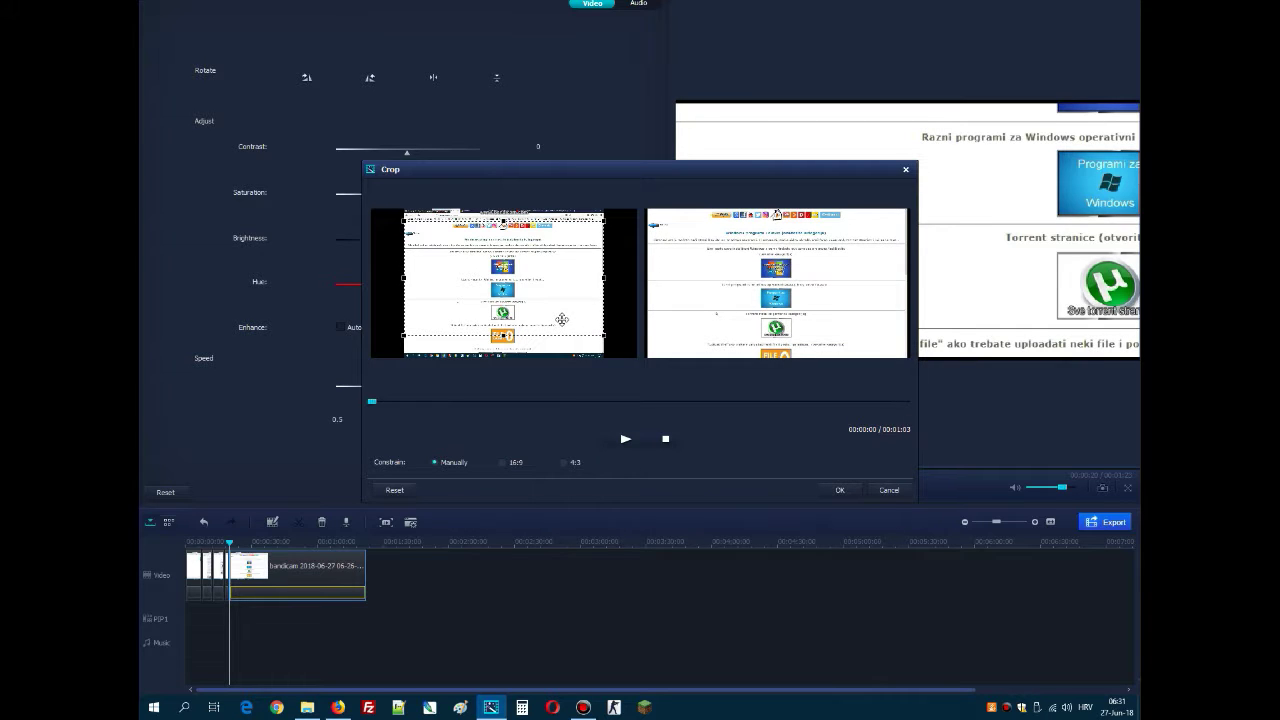
left_click(838, 490)
- Play on to about 43 seconds, where the homepage category grid is shown again, and split the clip there
left_click(727, 487)
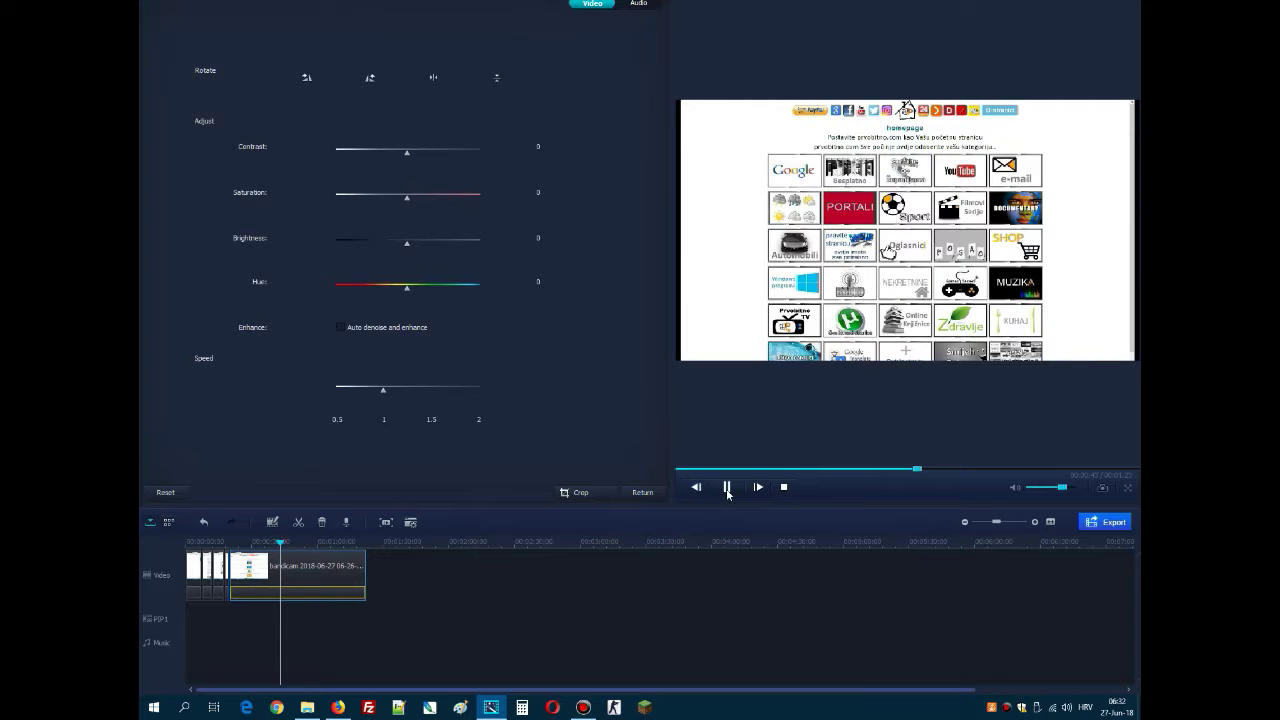
left_click(727, 488)
left_click_drag(285, 546, 277, 546)
left_click(727, 488)
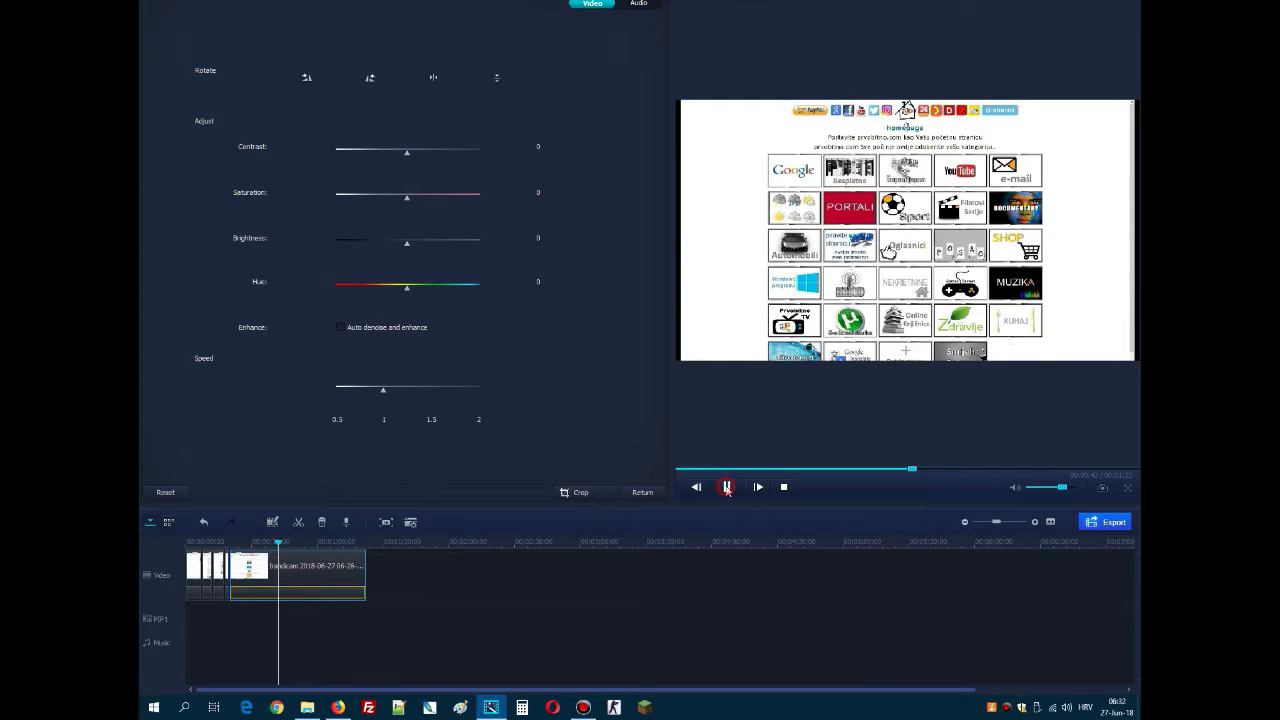
left_click(300, 522)
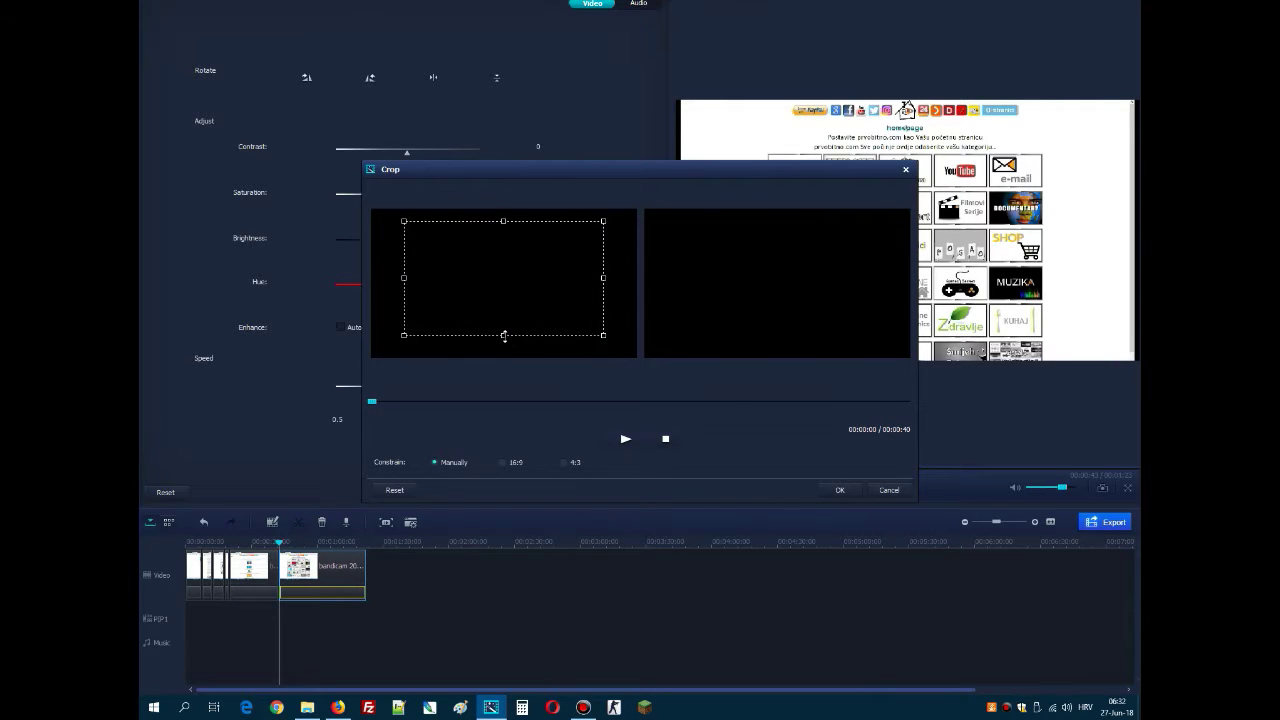
- Extend the last piece's crop frame downward to include the lowest row of the category grid and apply the crop
left_click_drag(504, 335, 504, 350)
left_click(618, 439)
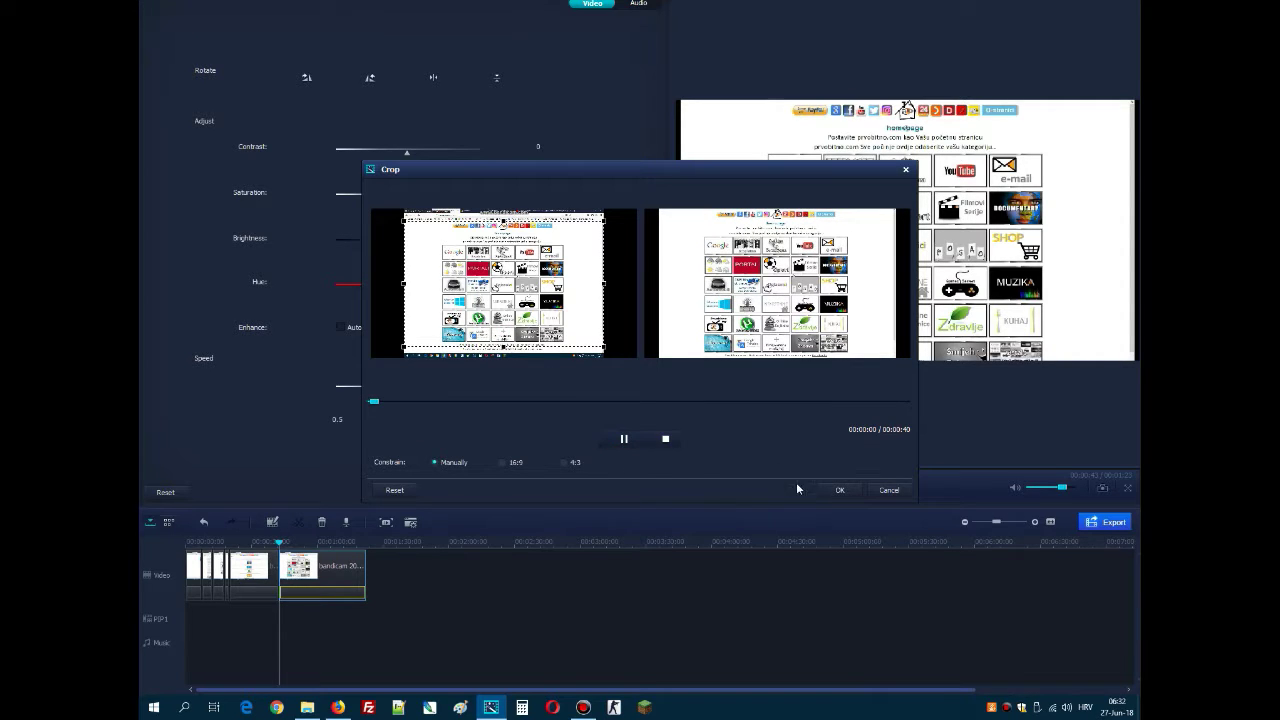
left_click(838, 490)
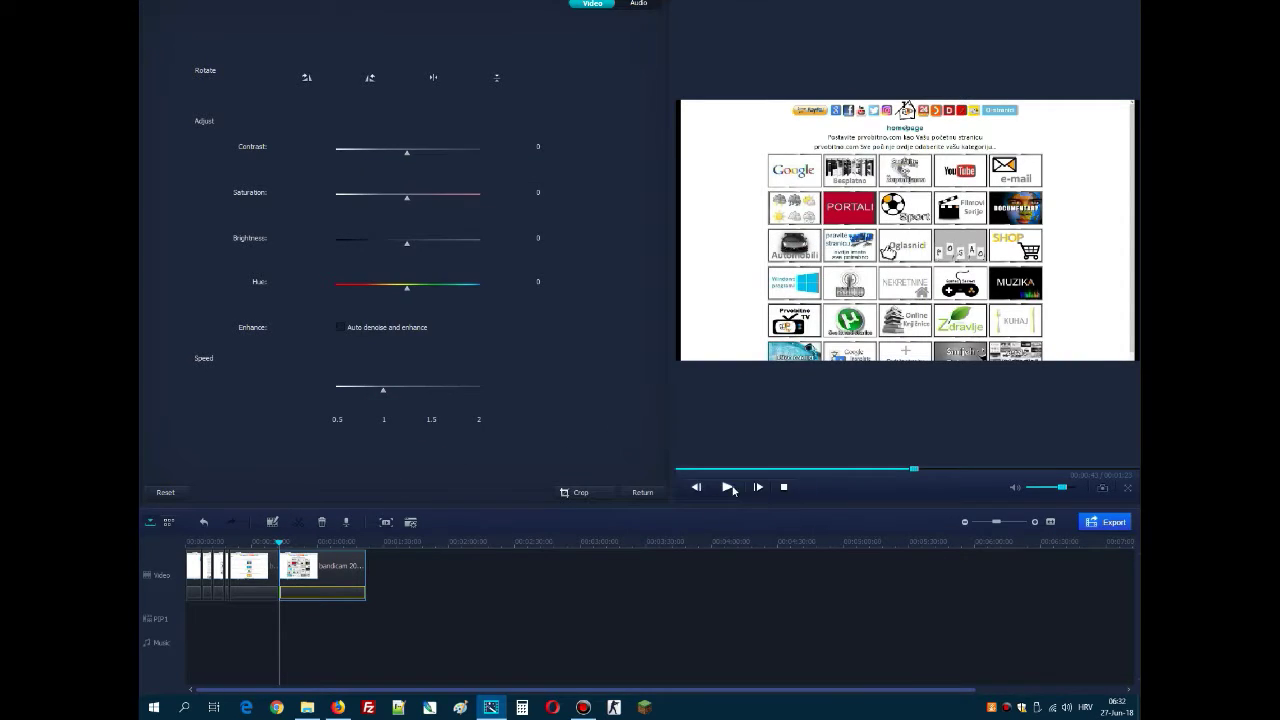
- Split the clip at about 51 seconds, on the Ostale kategorije page, and crop the last piece tightly around the upper-left category tiles
left_click(729, 488)
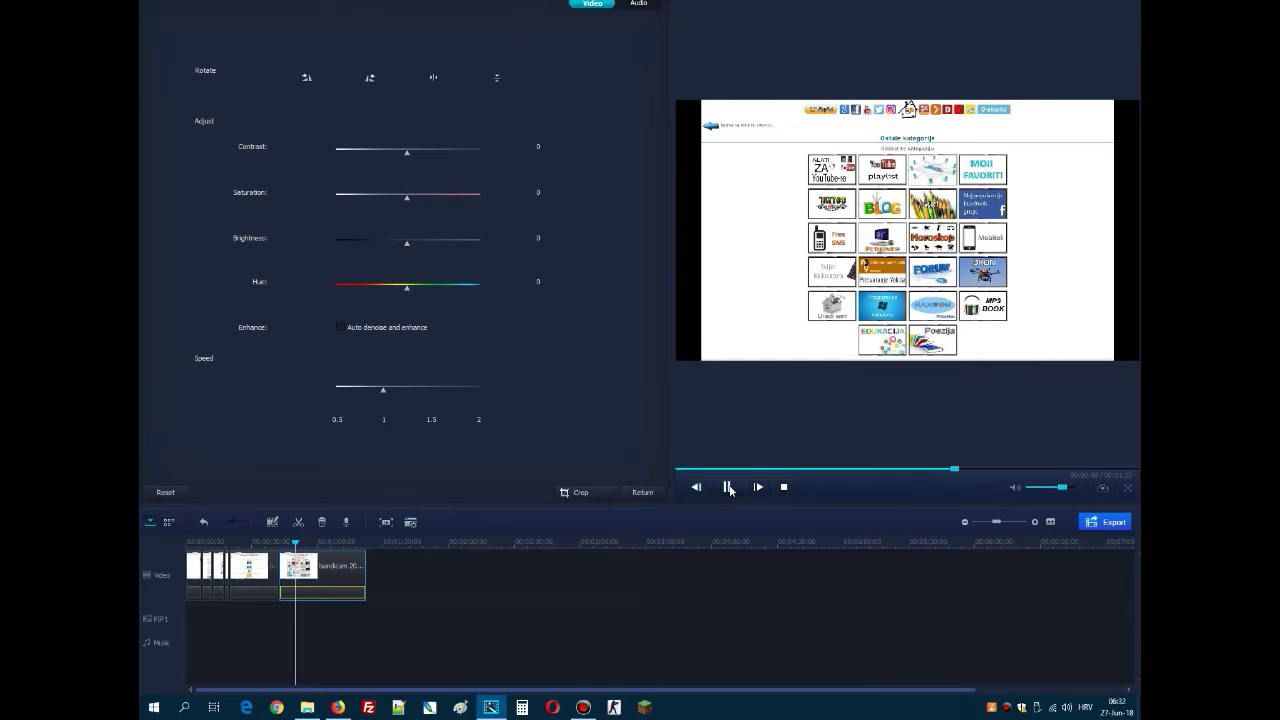
left_click(728, 487)
key("ctrl+b")
left_click(574, 491)
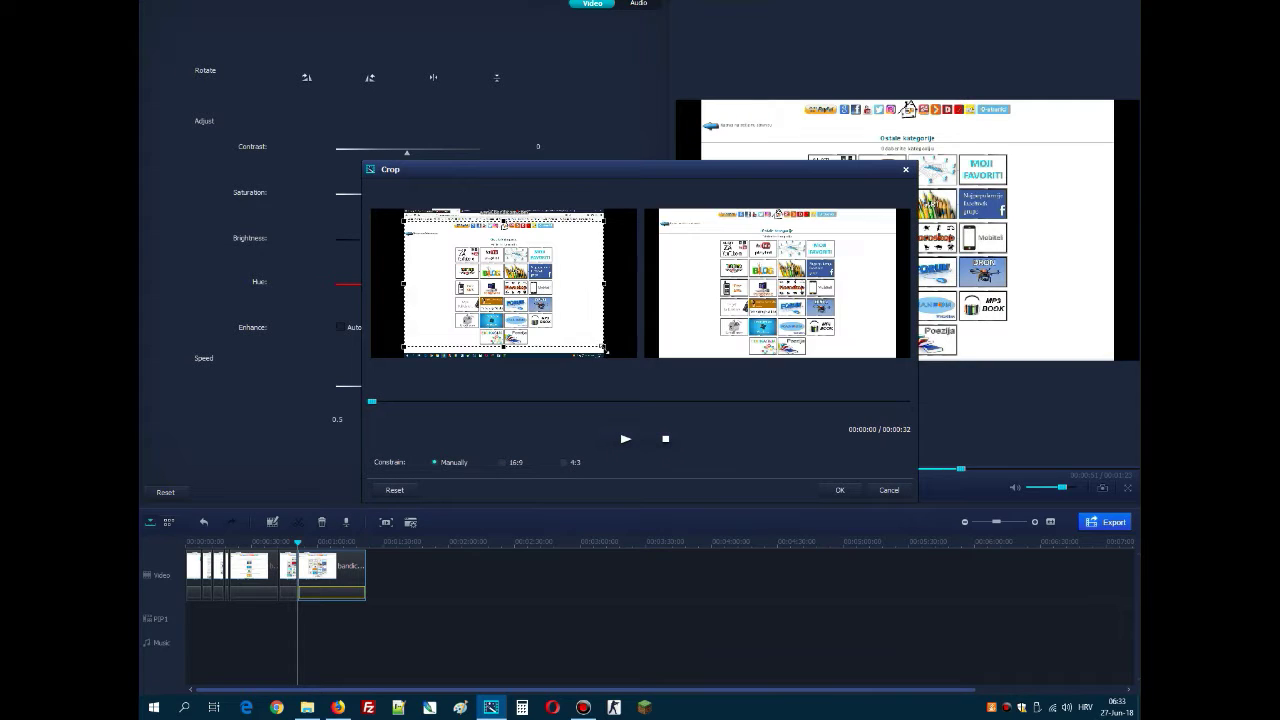
left_click_drag(603, 348, 493, 276)
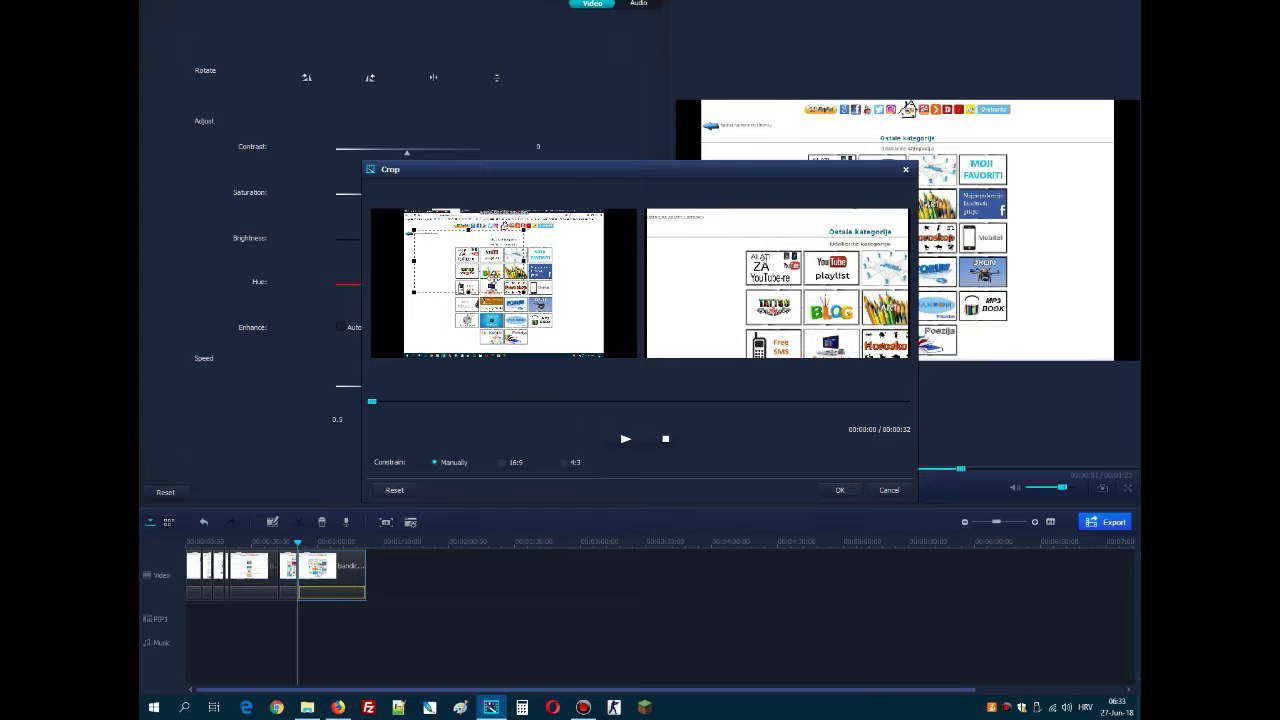
left_click(840, 491)
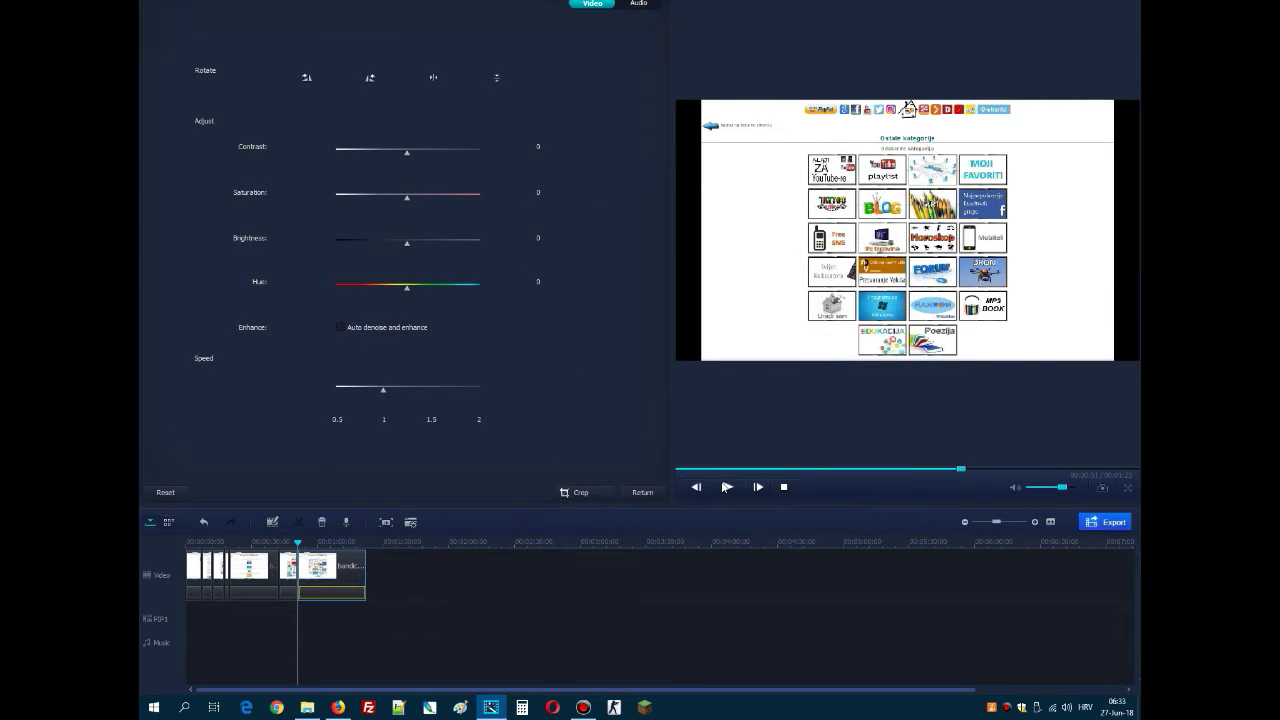
- Split the clip at about 57 seconds, where the Alati za Youtube-re page opens, and enlarge the last piece's crop frame to cover nearly the whole page
left_click(727, 487)
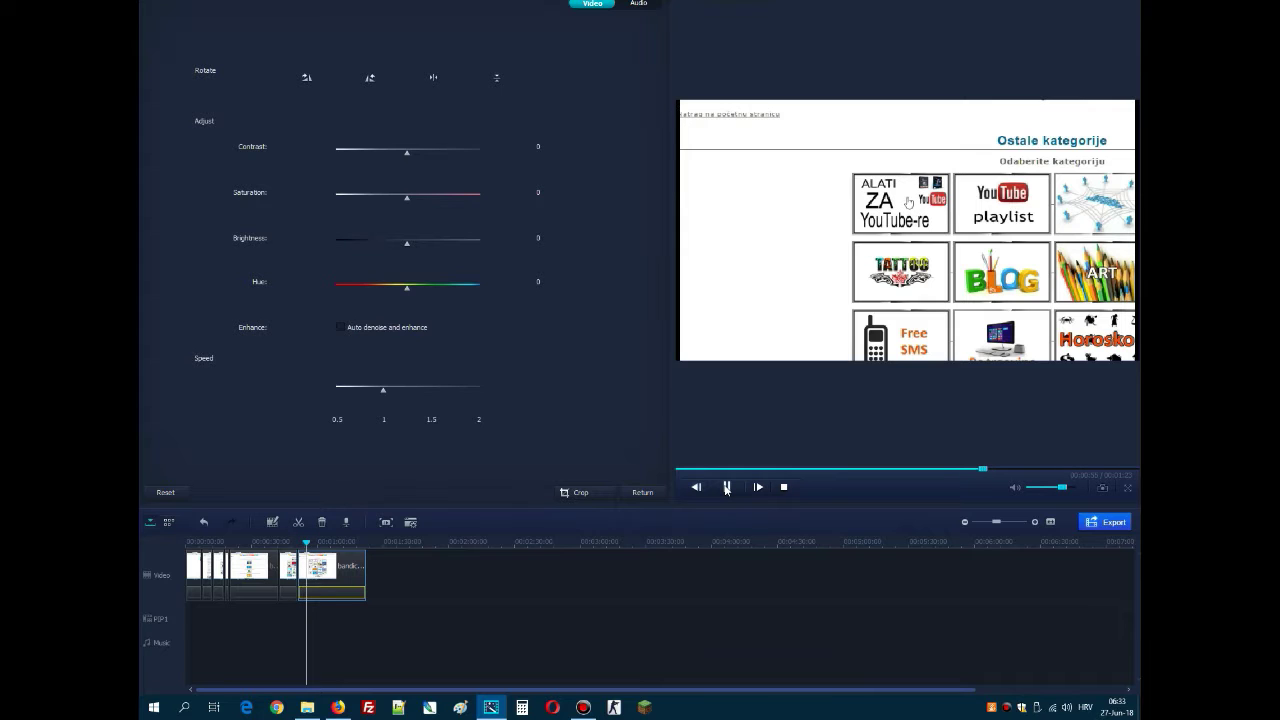
left_click(727, 487)
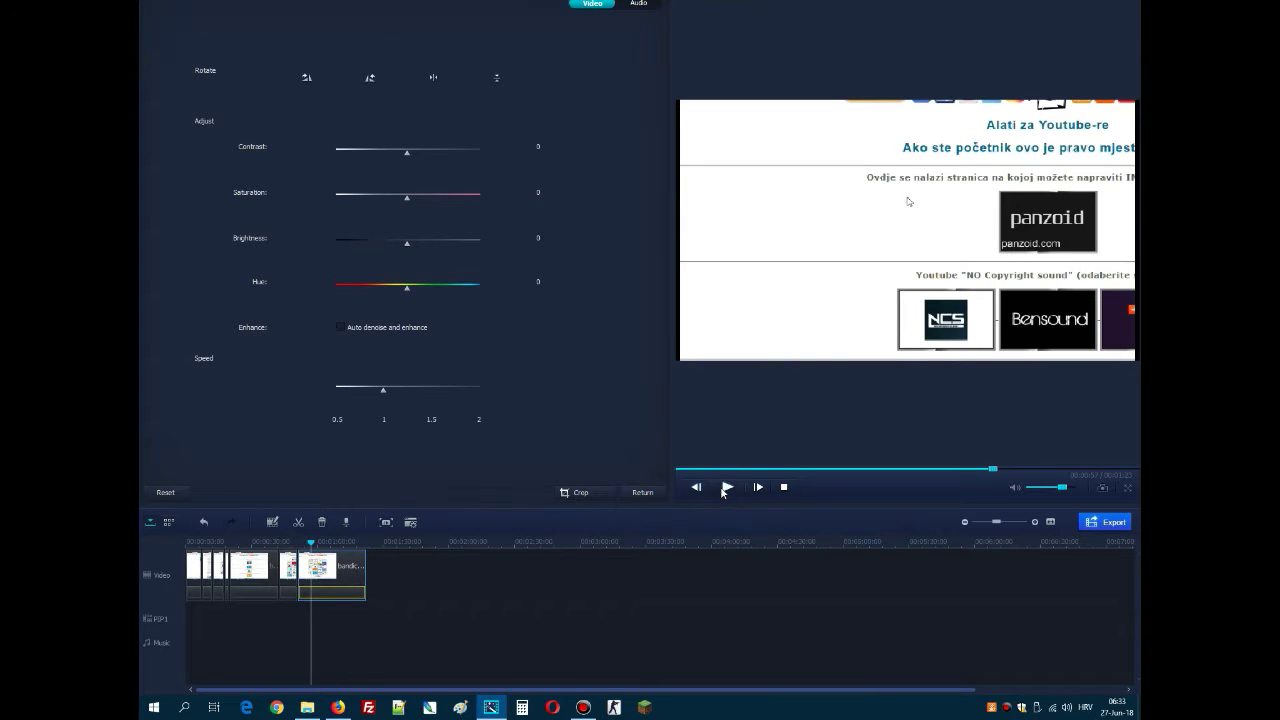
left_click(302, 525)
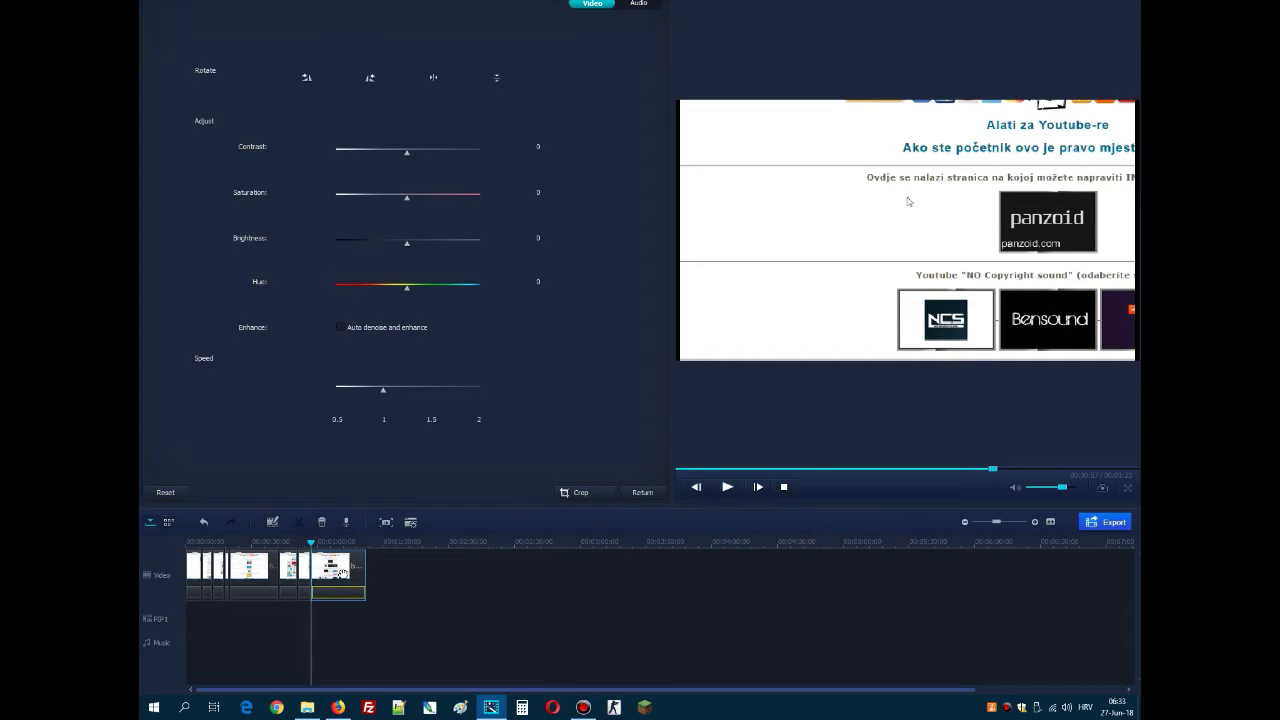
left_click(578, 496)
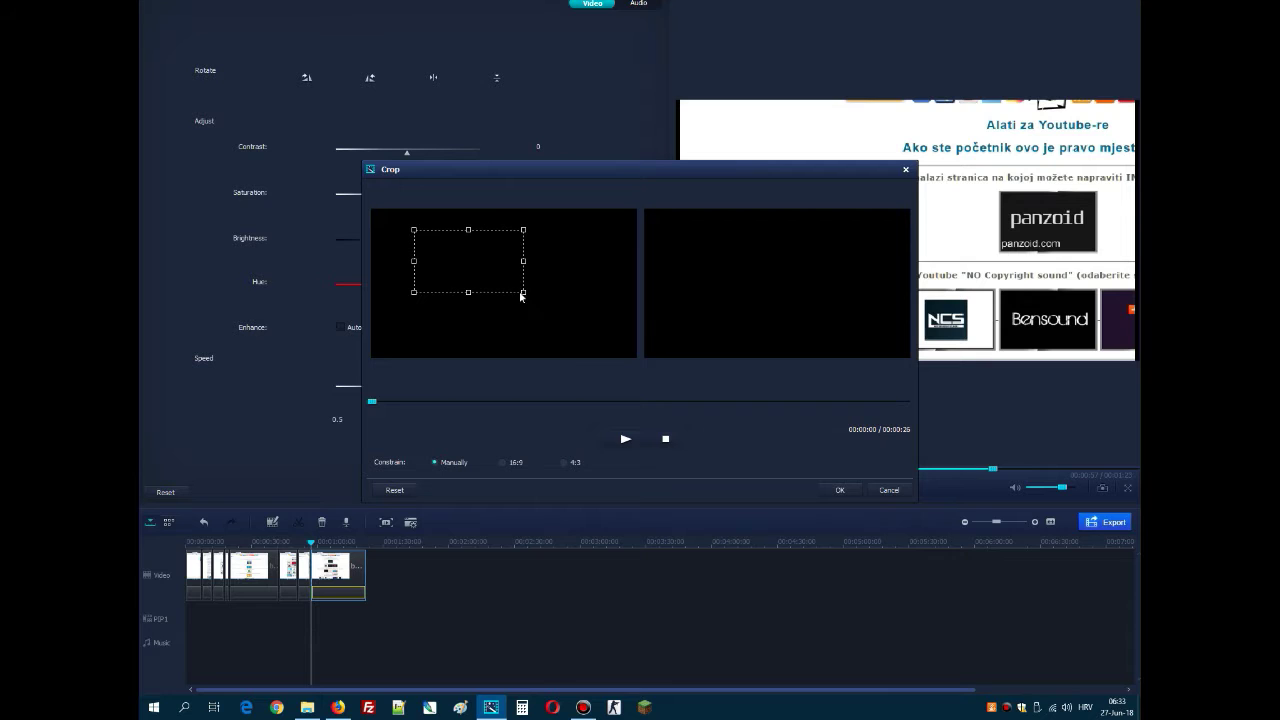
left_click_drag(522, 291, 602, 361)
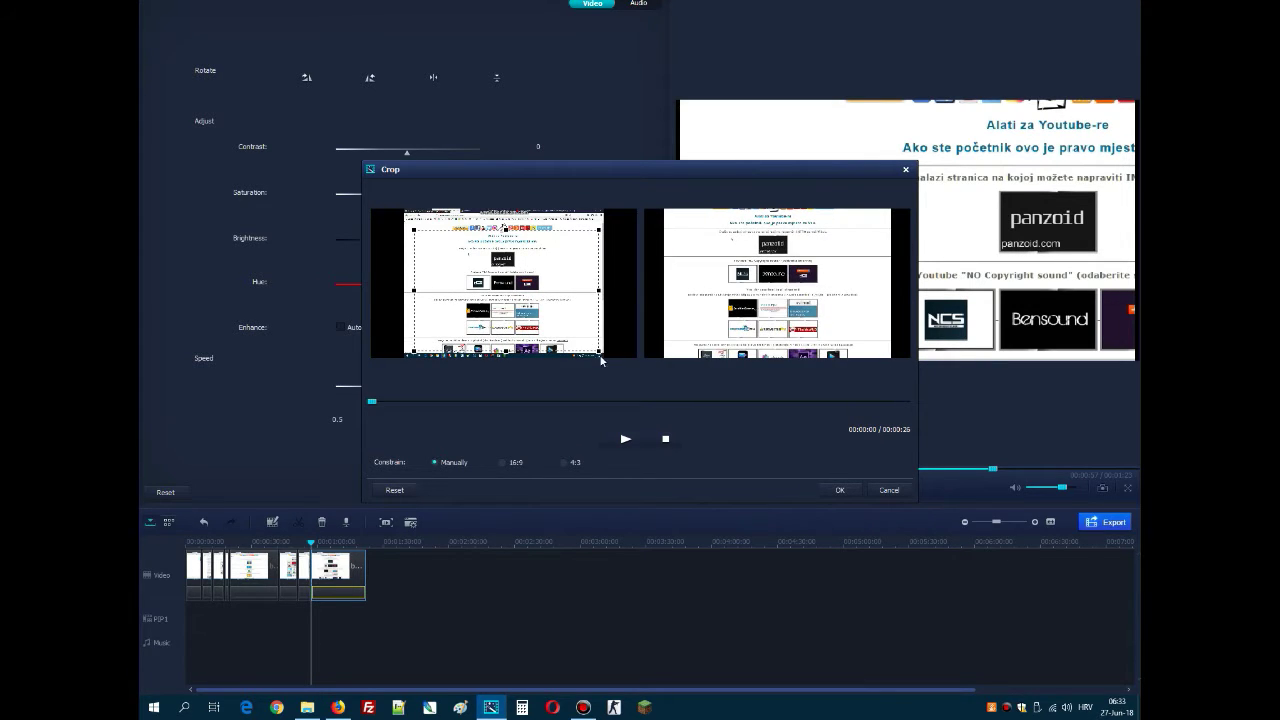
left_click(840, 490)
- Preview the last cropped piece through to the end of the video, and stop playback to return to the beginning
left_click(728, 489)
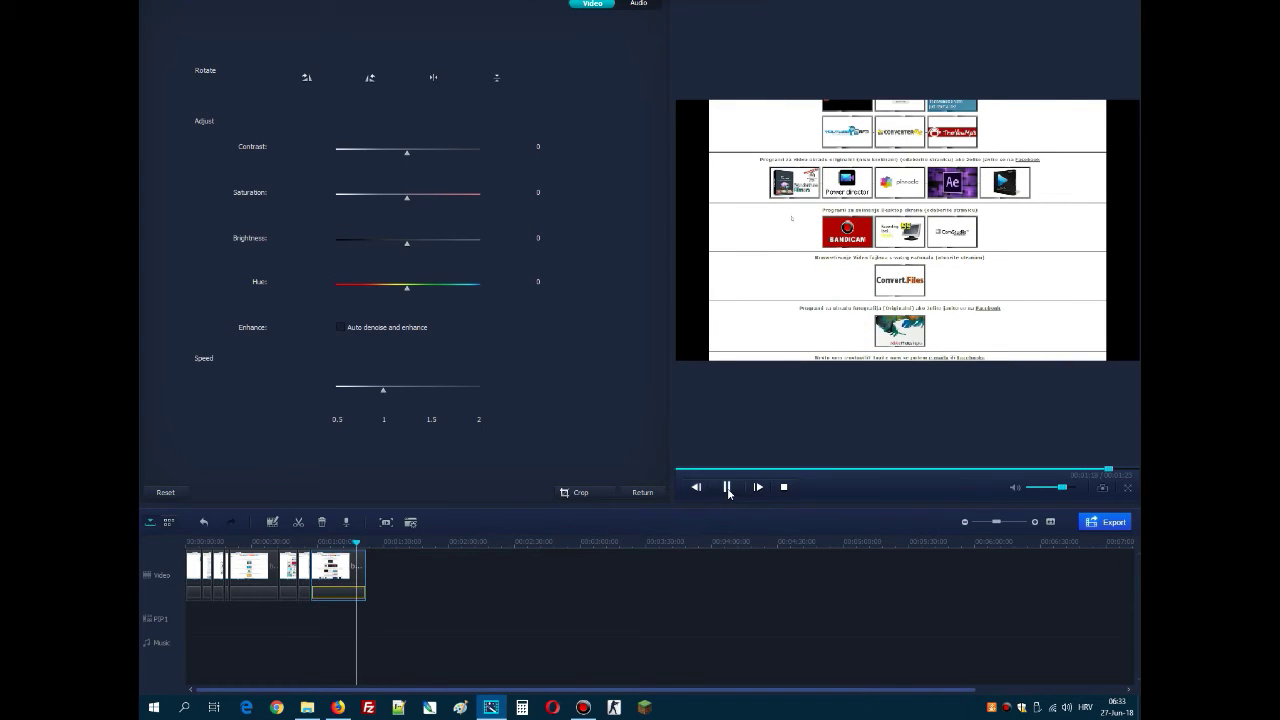
left_click(727, 487)
left_click(727, 487)
left_click(727, 487)
left_click(727, 487)
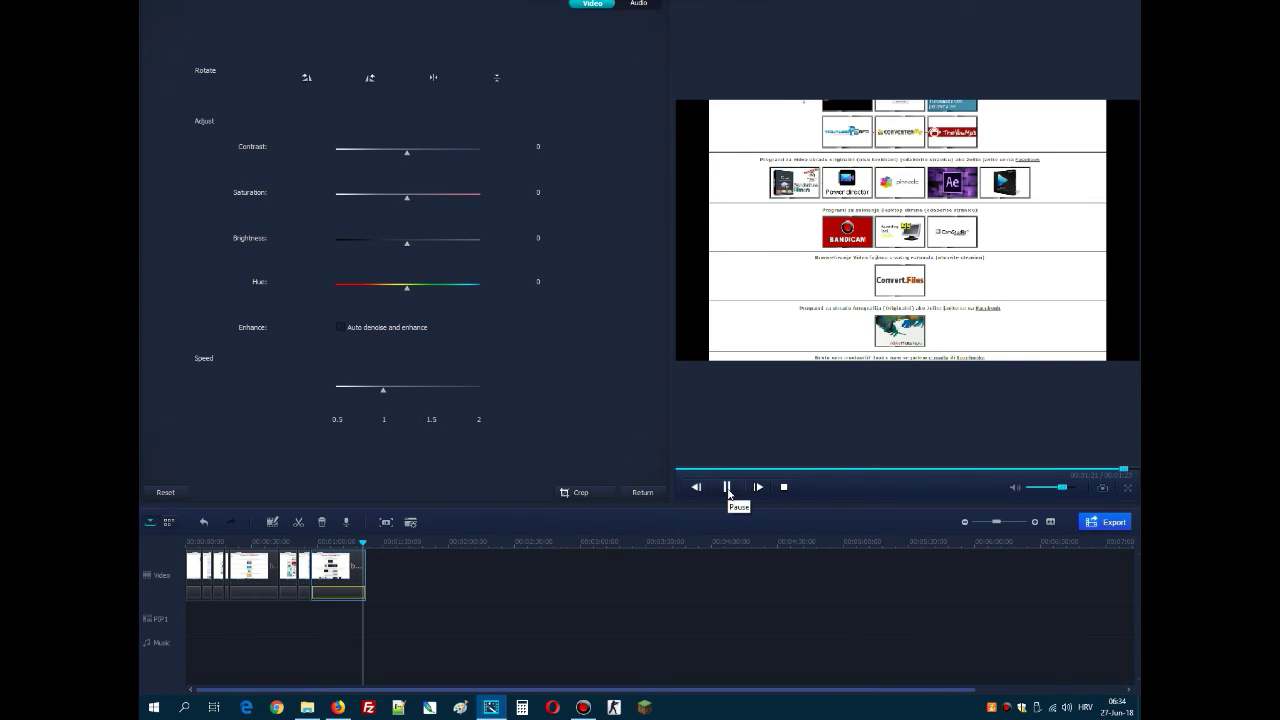
left_click(728, 488)
left_click(787, 490)
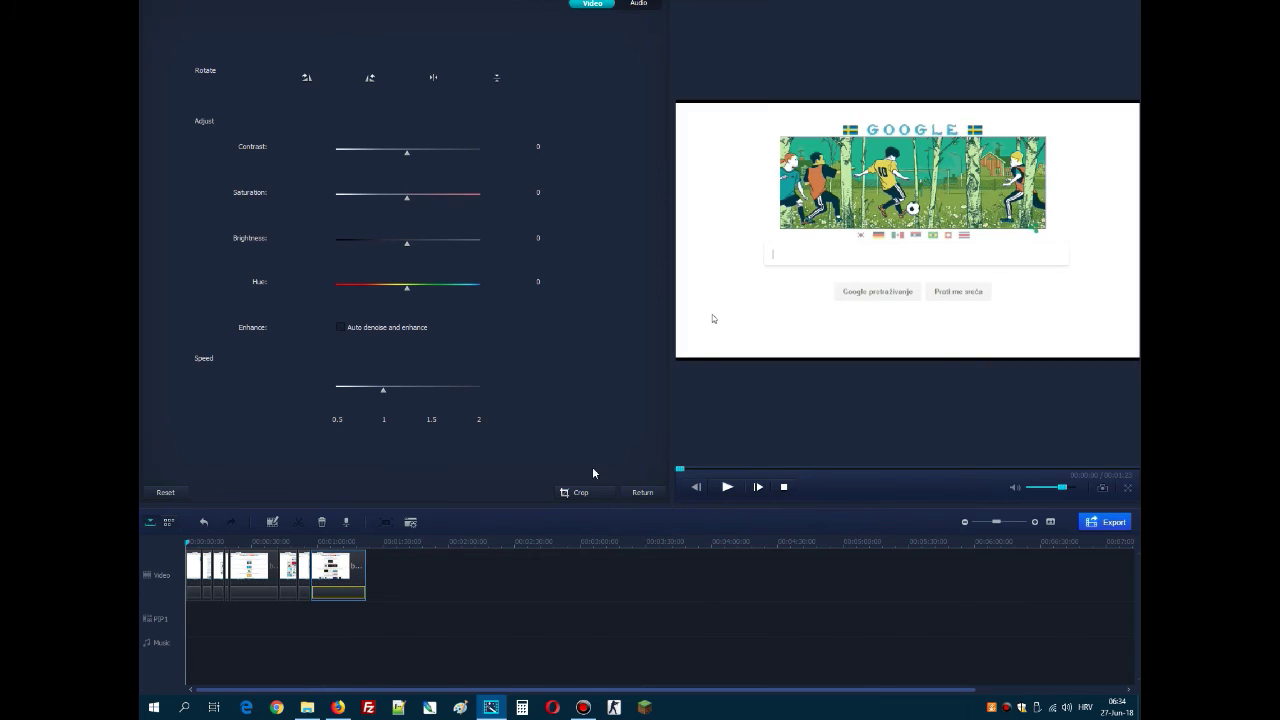
- Leave the clip's edit settings for the media library and switch to the Bandicam recorder window
left_click(636, 492)
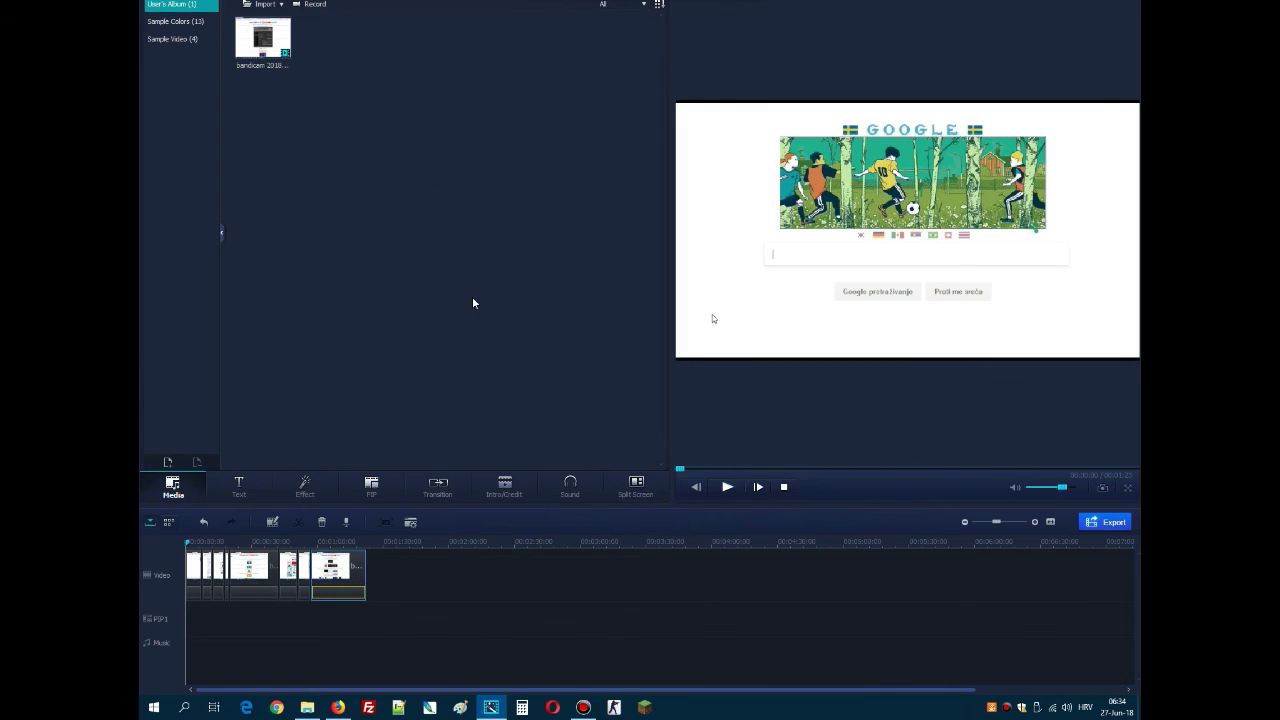
left_click(583, 707)
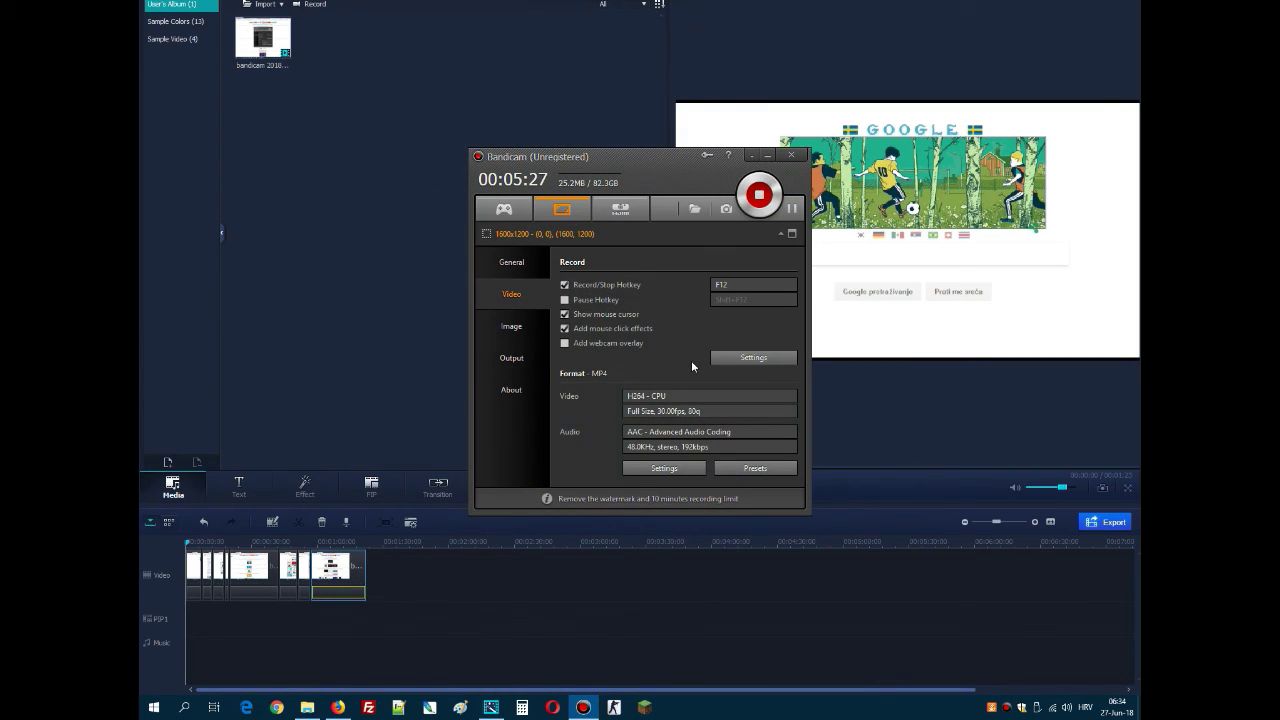